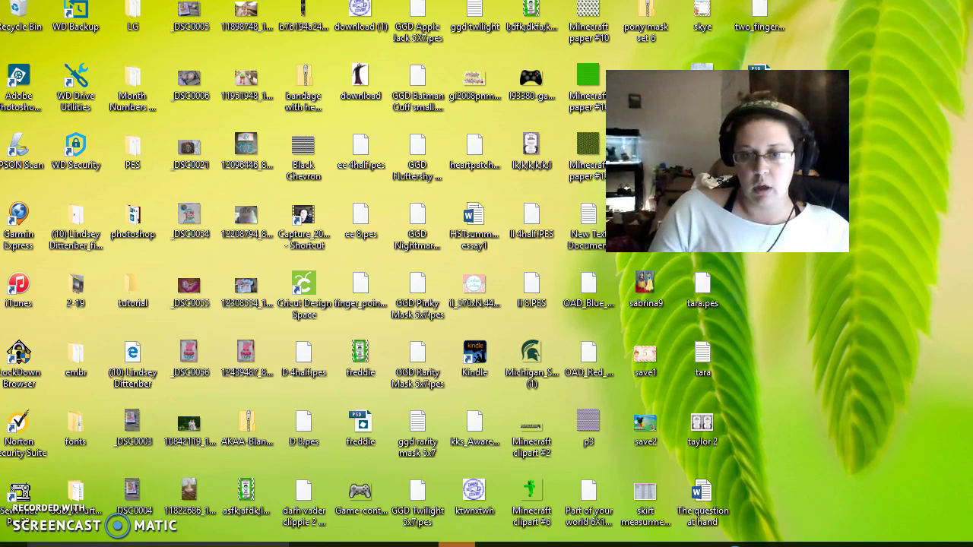
Step: Bring SewWhat-Pro forward and pick Number 3 4 Inch.pes from the tutorial folder to open
click(457, 544)
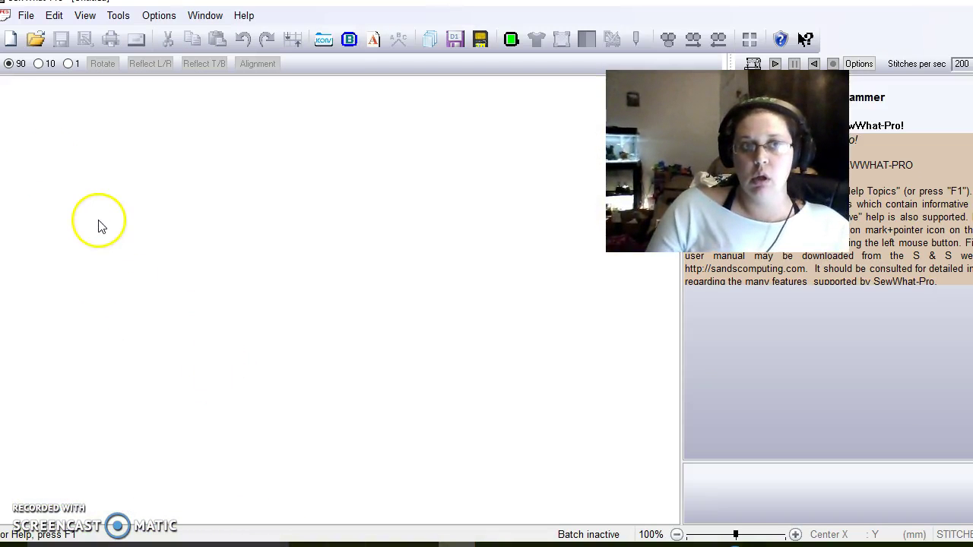
click(36, 38)
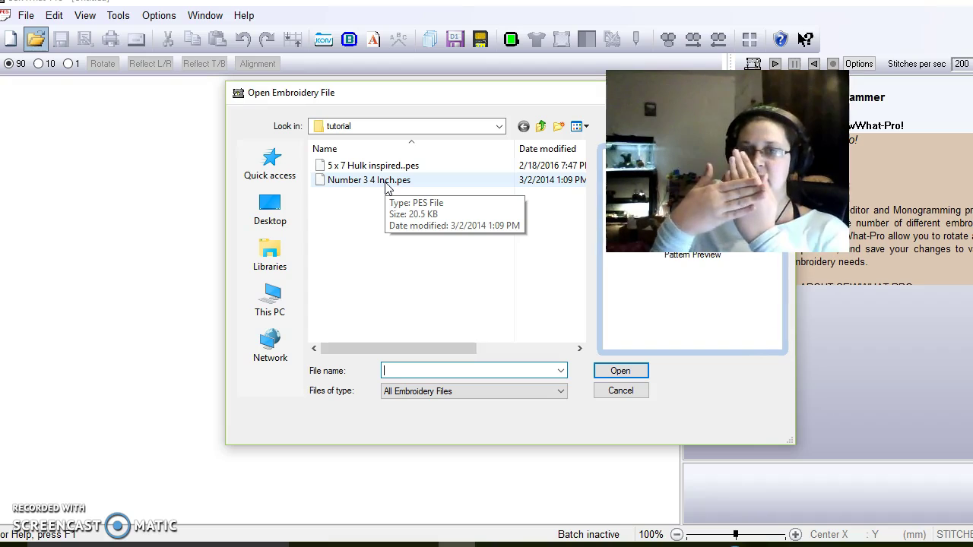
click(385, 185)
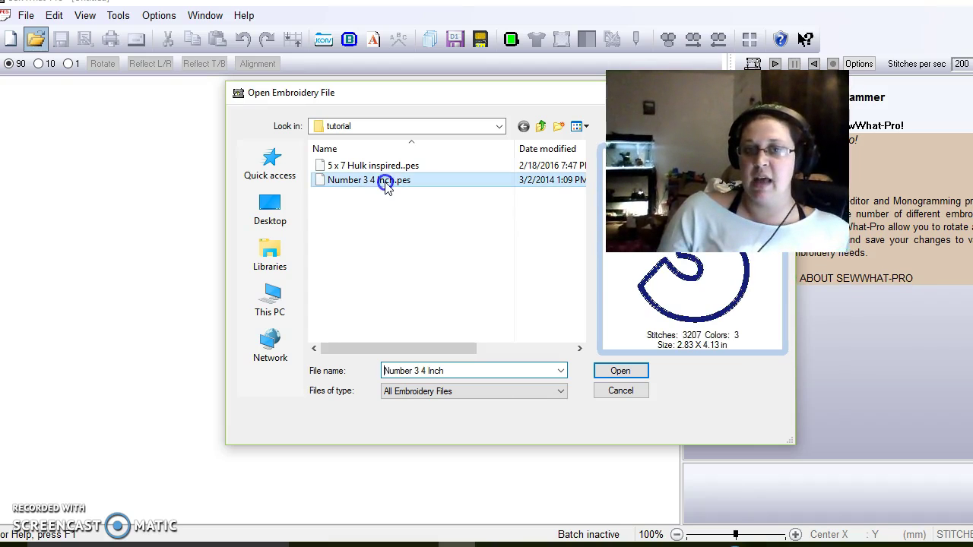
Step: Load the navy number 3 design (2.84 x 4.15 in, 3207 stitches) and select it
click(619, 372)
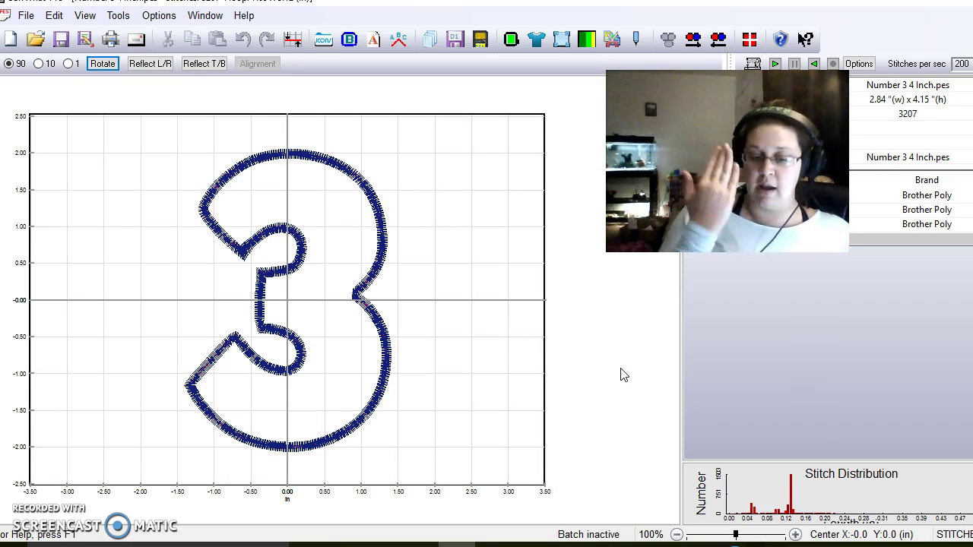
click(608, 439)
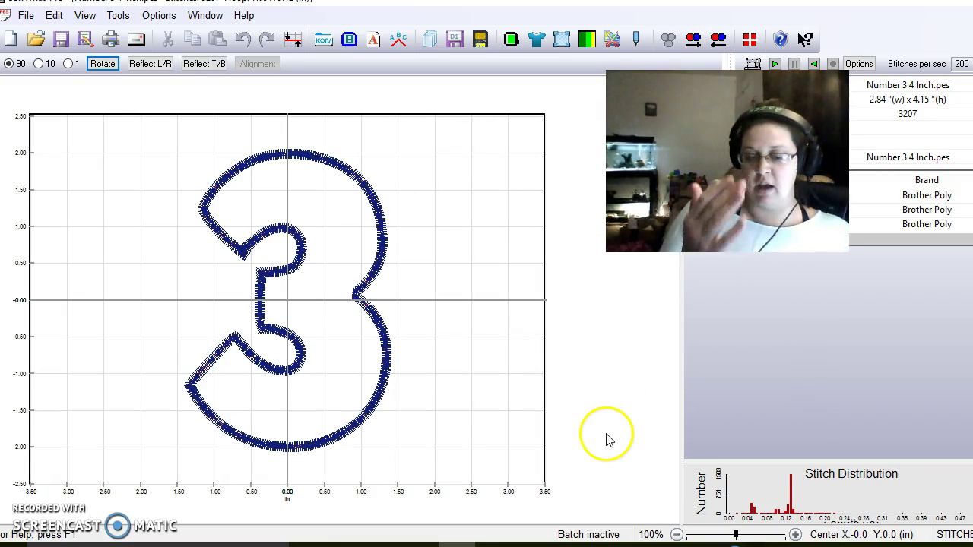
click(325, 364)
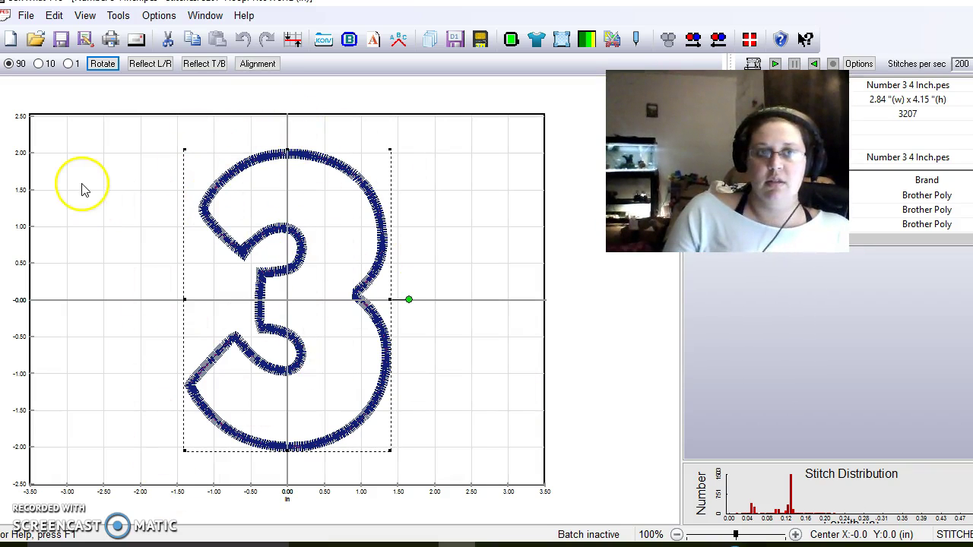
click(115, 17)
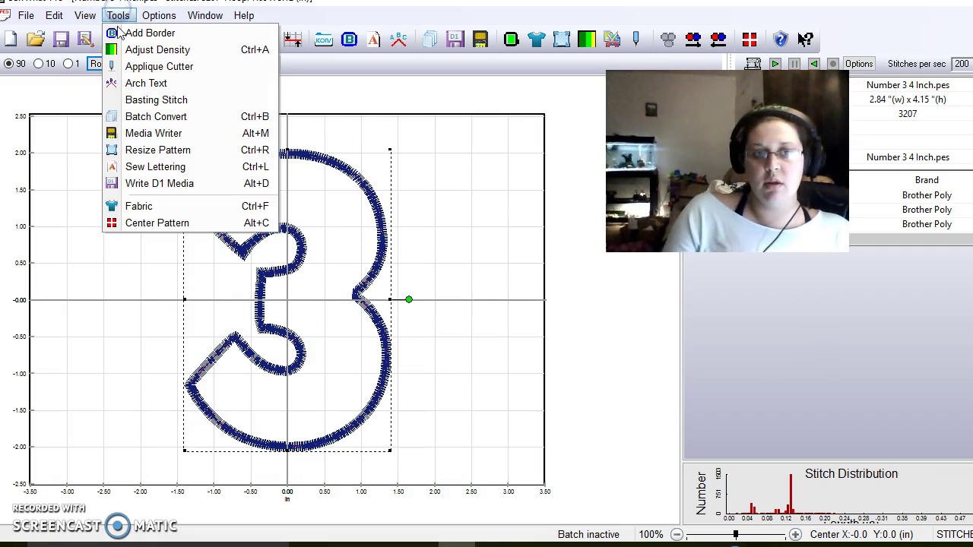
Step: Resize the number 3 to 125% with aspect ratio locked, making it 3.54 x 5.18 inches
click(156, 150)
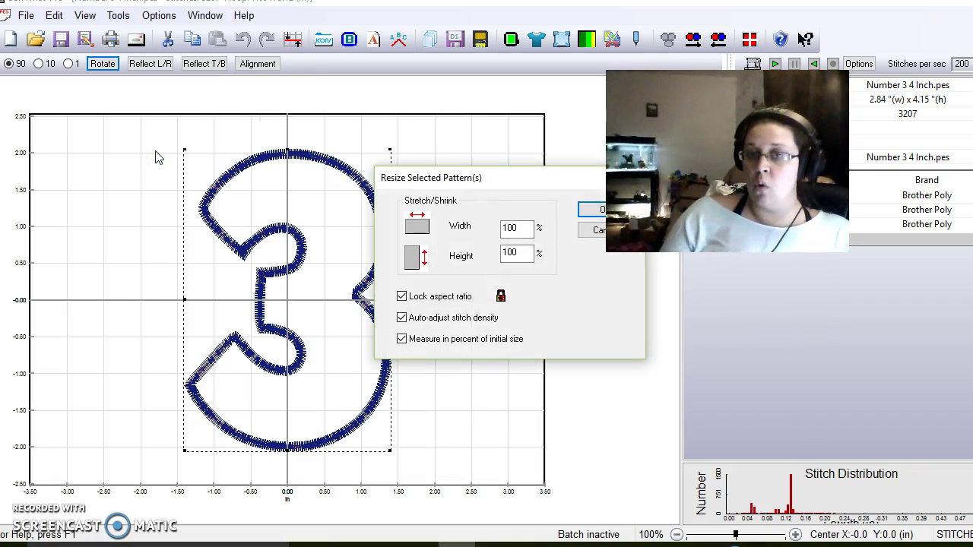
click(526, 232)
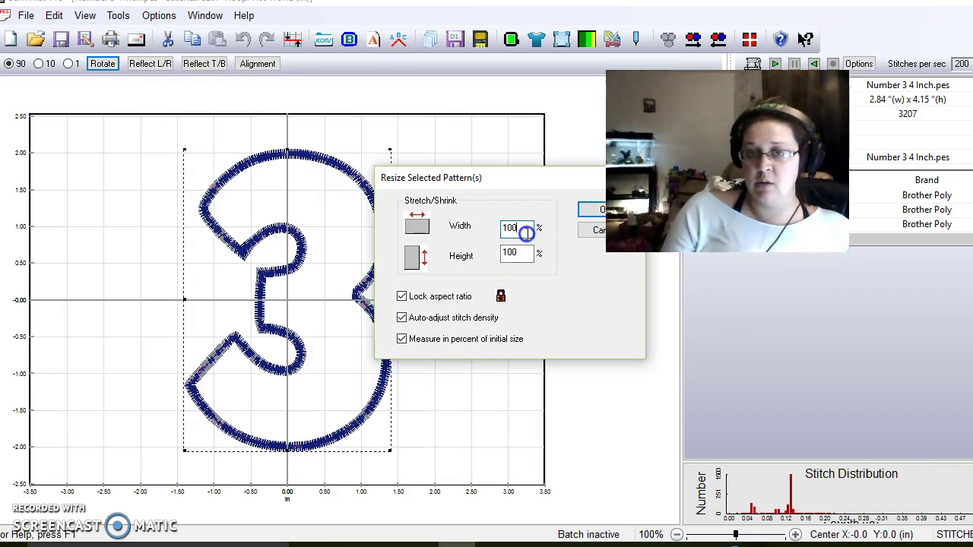
drag(526, 232, 493, 228)
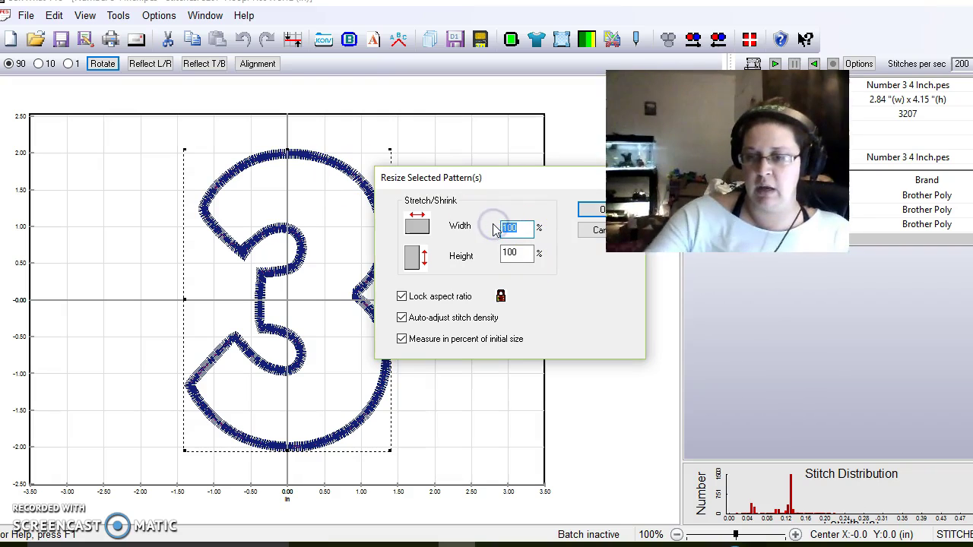
key(BackSpace)
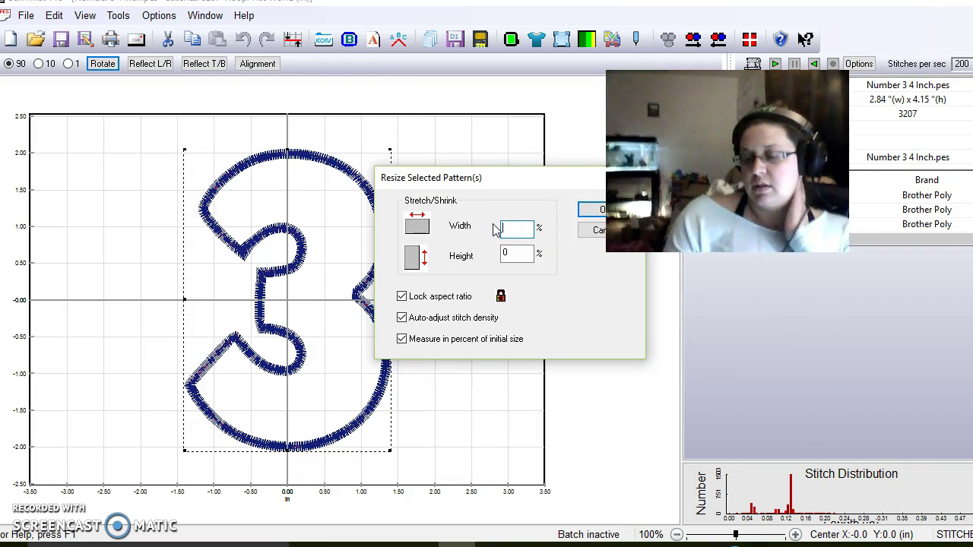
text(125)
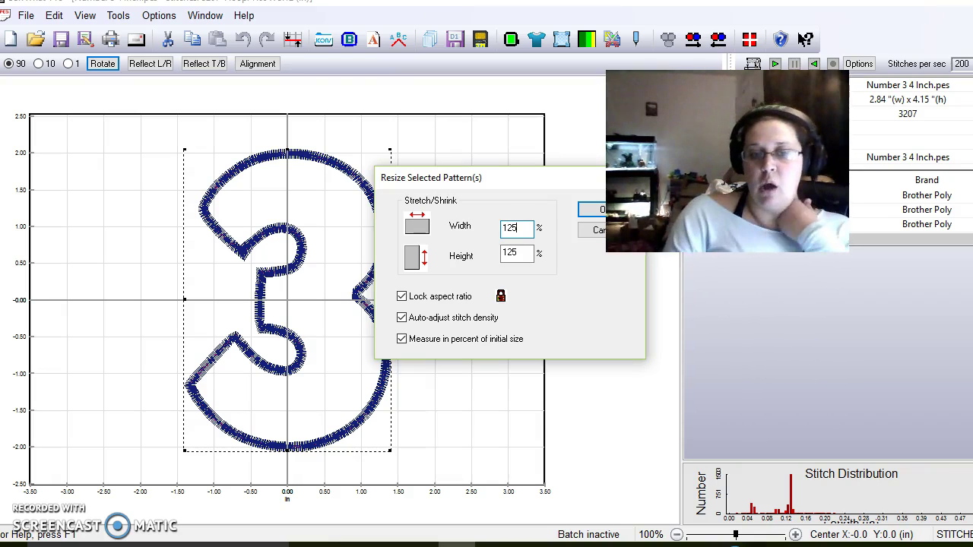
click(593, 210)
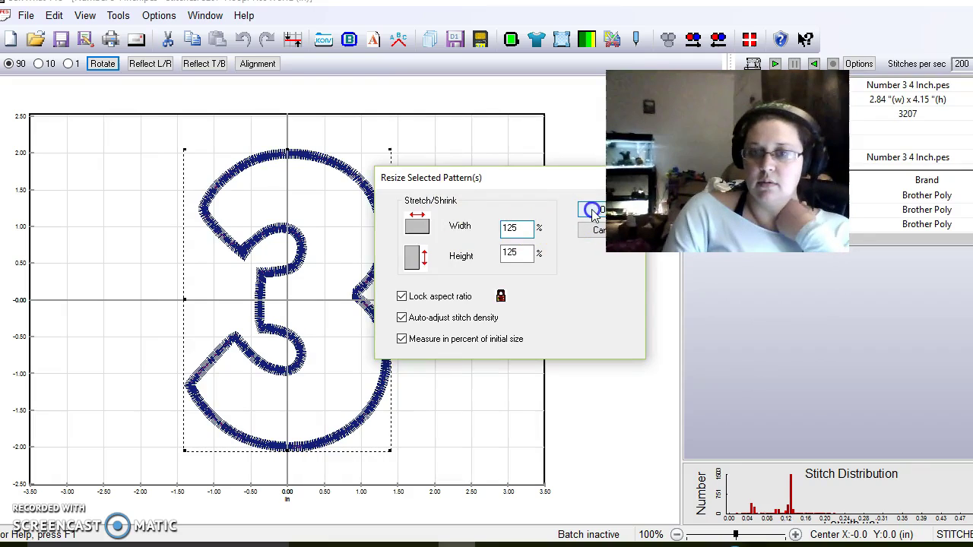
Step: Move the enlarged 3 into the hoop's left half, trimming it to 3.37 x 5.02 inches
drag(333, 250, 254, 252)
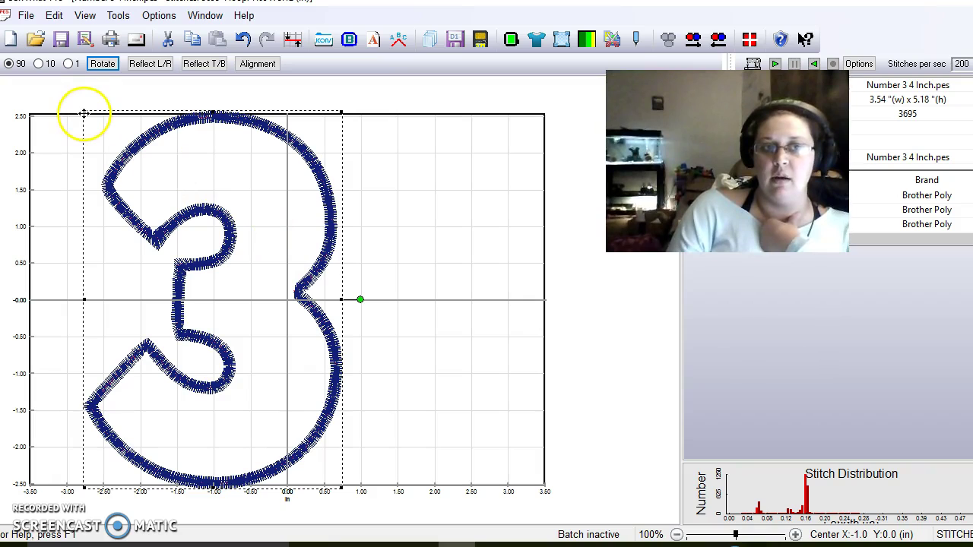
drag(87, 113, 96, 124)
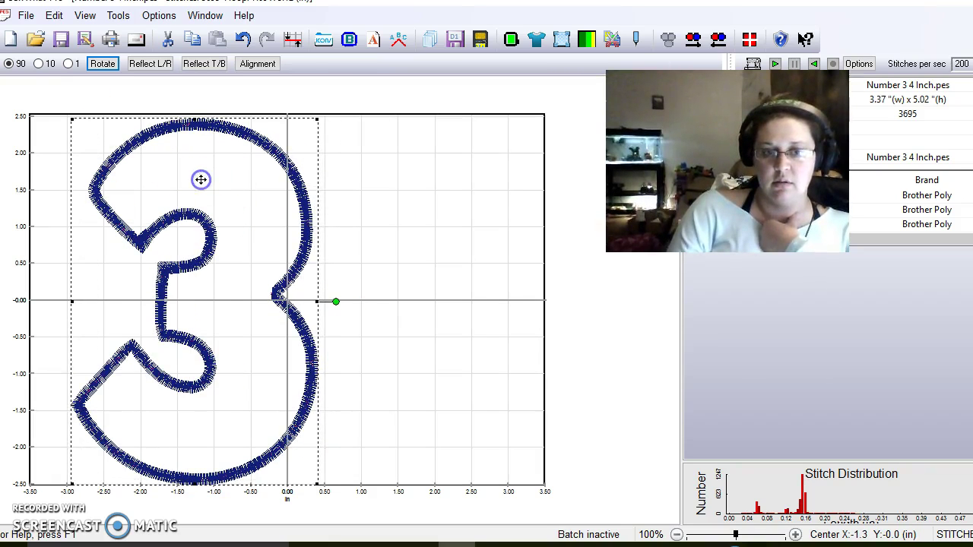
drag(200, 180, 188, 181)
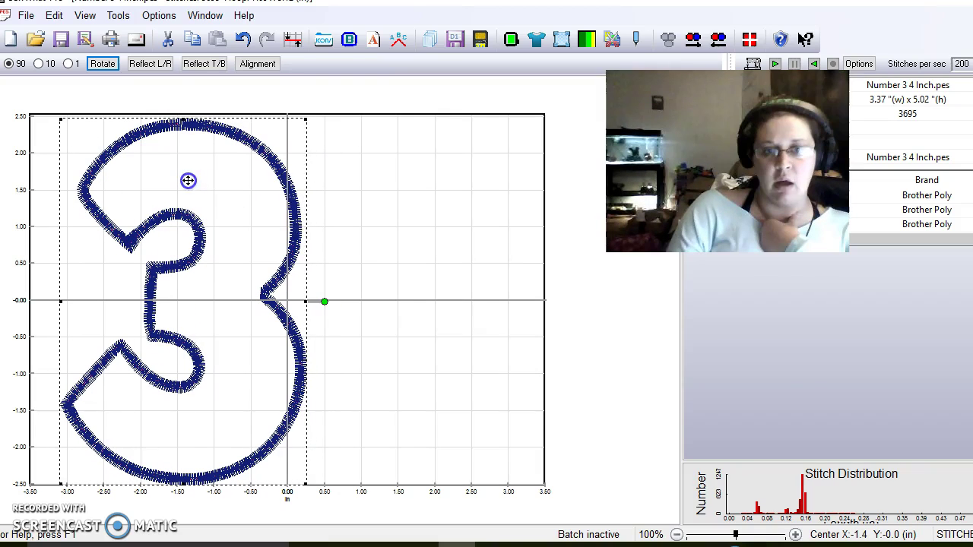
click(391, 241)
click(152, 241)
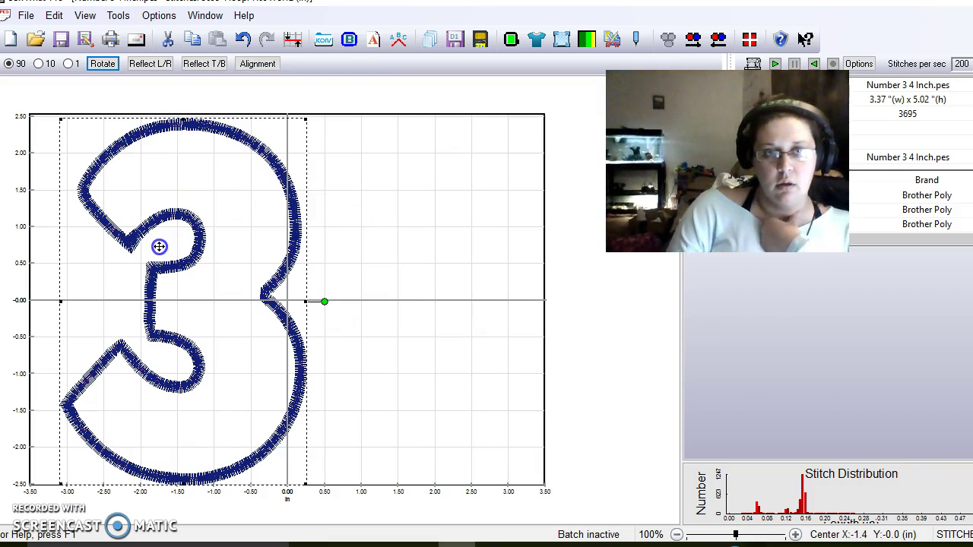
click(417, 231)
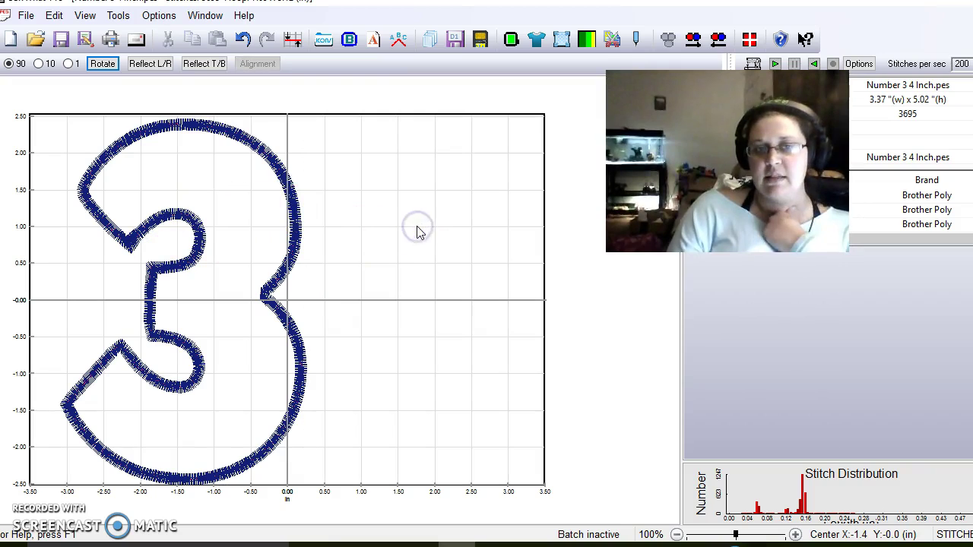
click(402, 178)
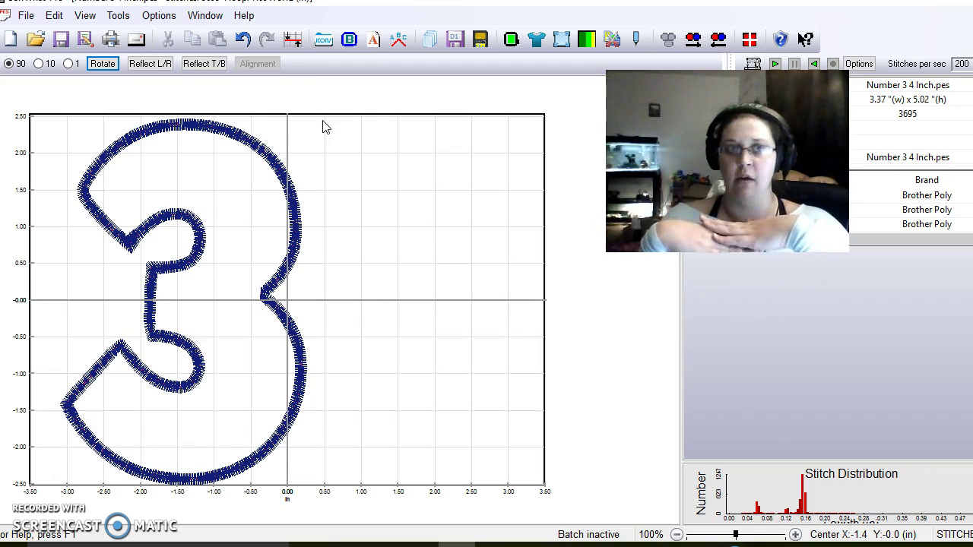
Step: Merge the 5 x 7 Hulk inspired.pes design into the file over the number 3
click(24, 14)
click(54, 68)
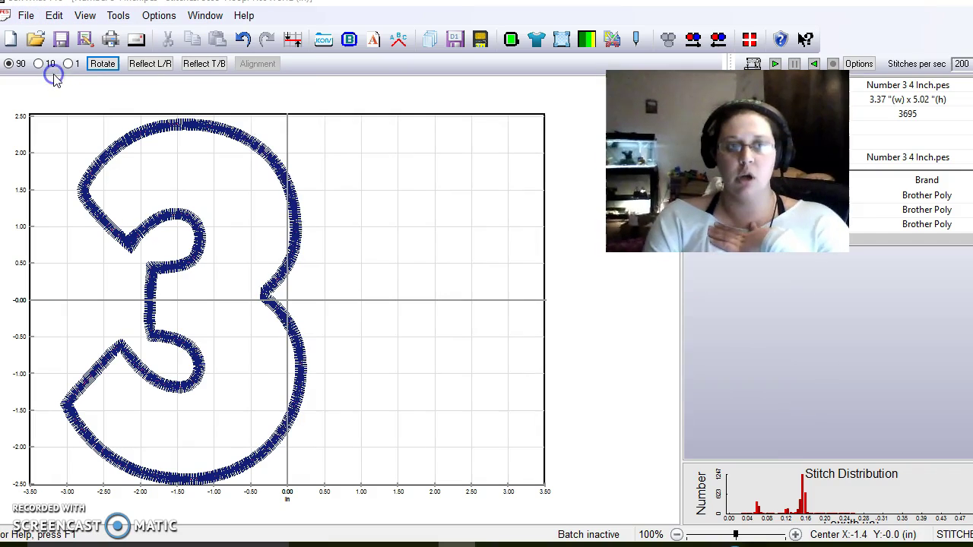
click(373, 166)
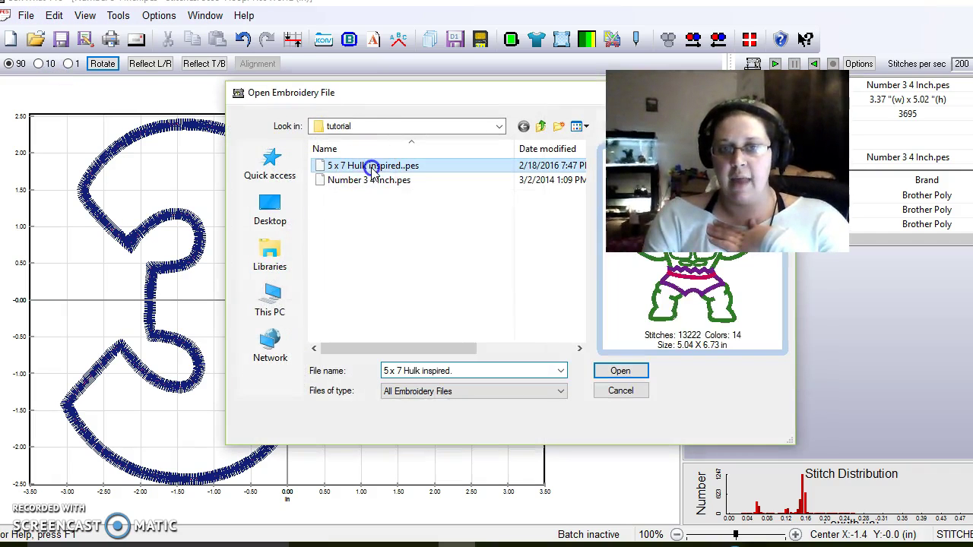
click(624, 374)
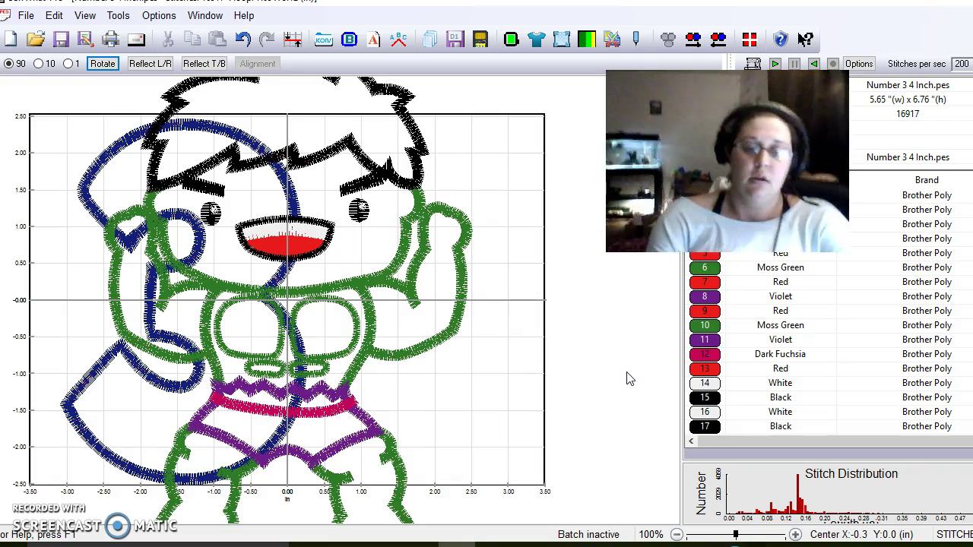
Step: Shrink the Hulk design to 65% width with aspect locked, giving 3.28 x 4.39 inches
click(339, 255)
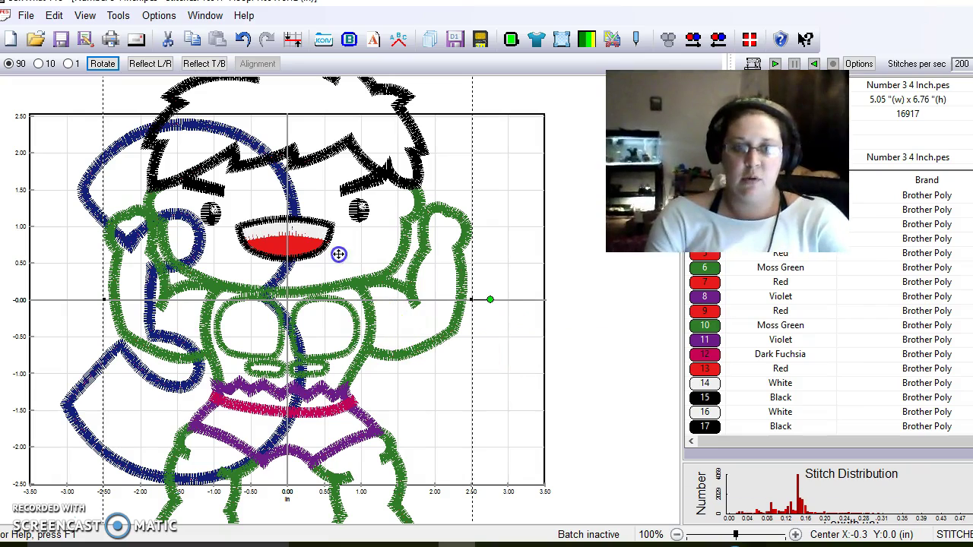
click(118, 15)
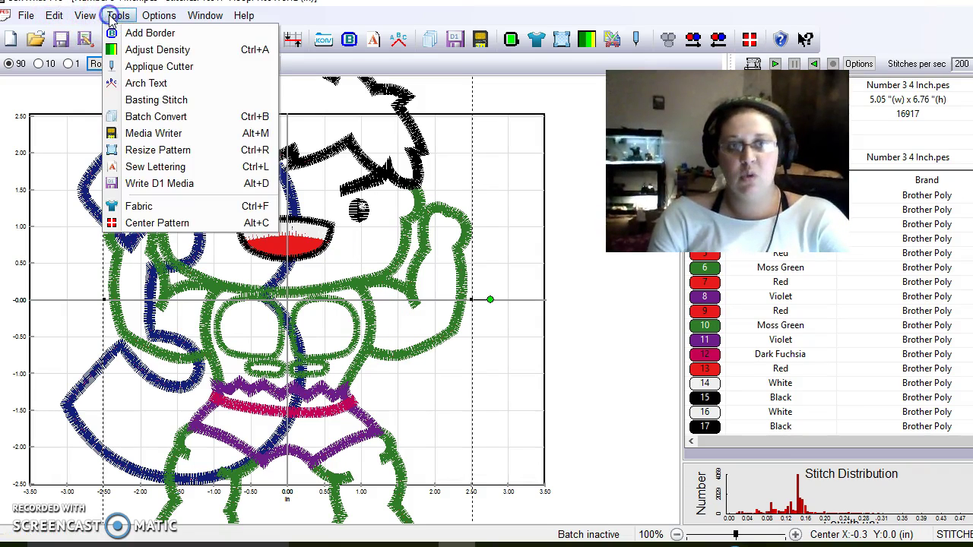
click(187, 150)
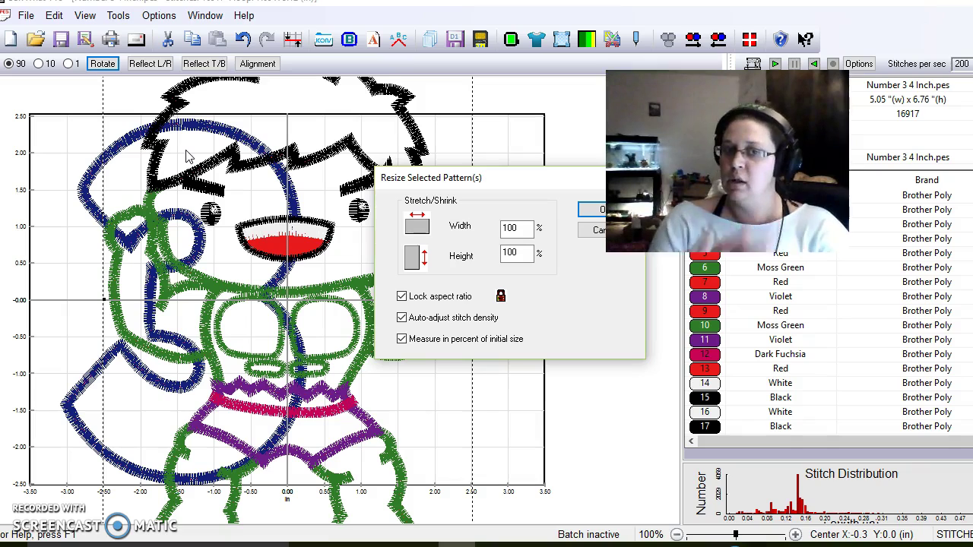
click(522, 223)
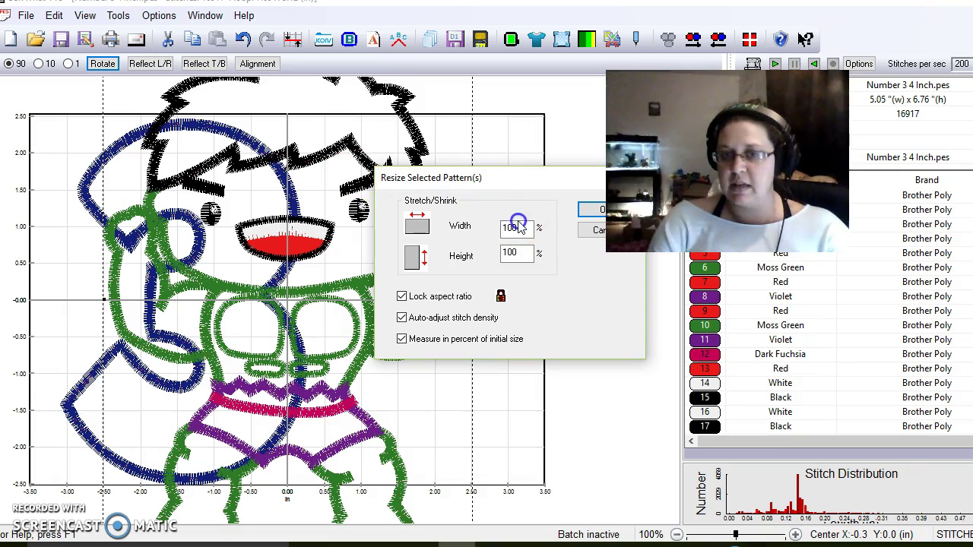
key(BackSpace)
key(BackSpace)
key(BackSpace)
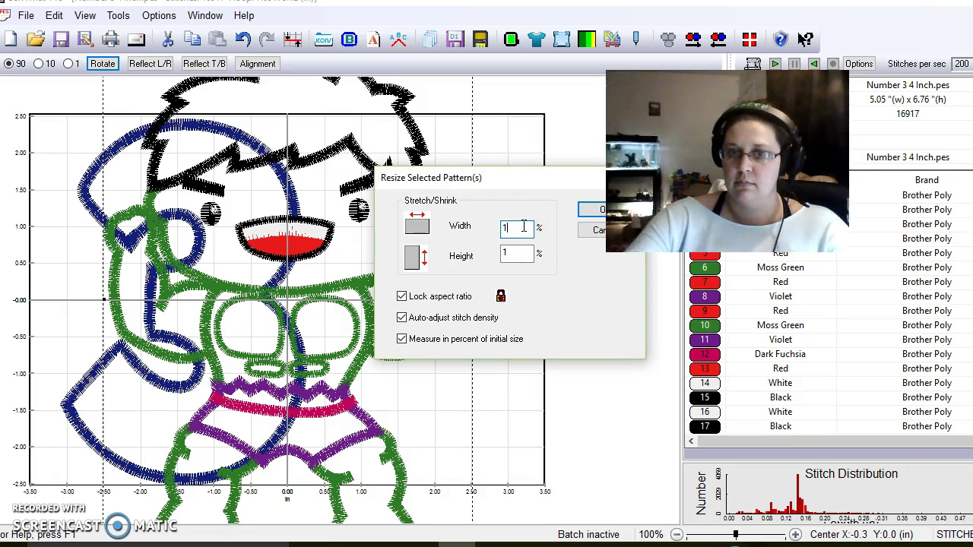
text(65)
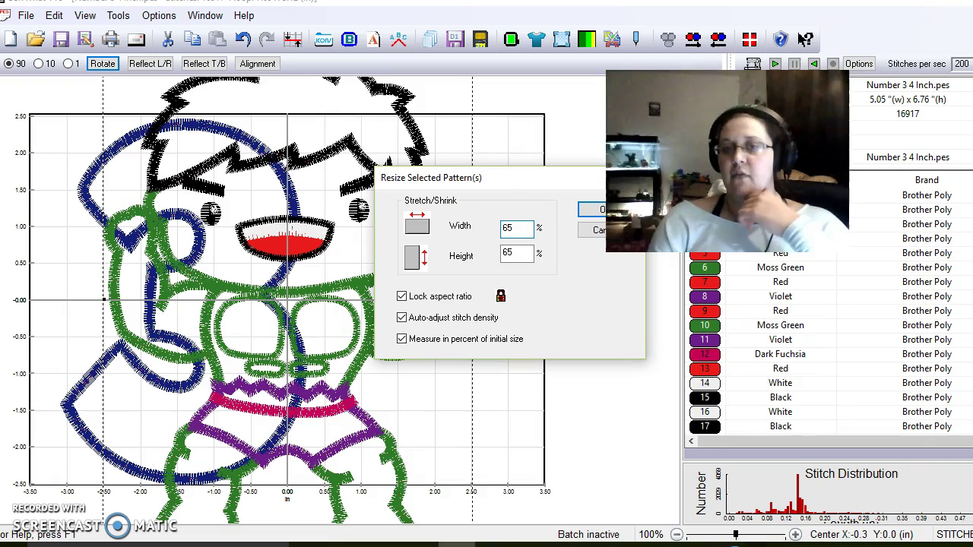
click(445, 225)
click(581, 211)
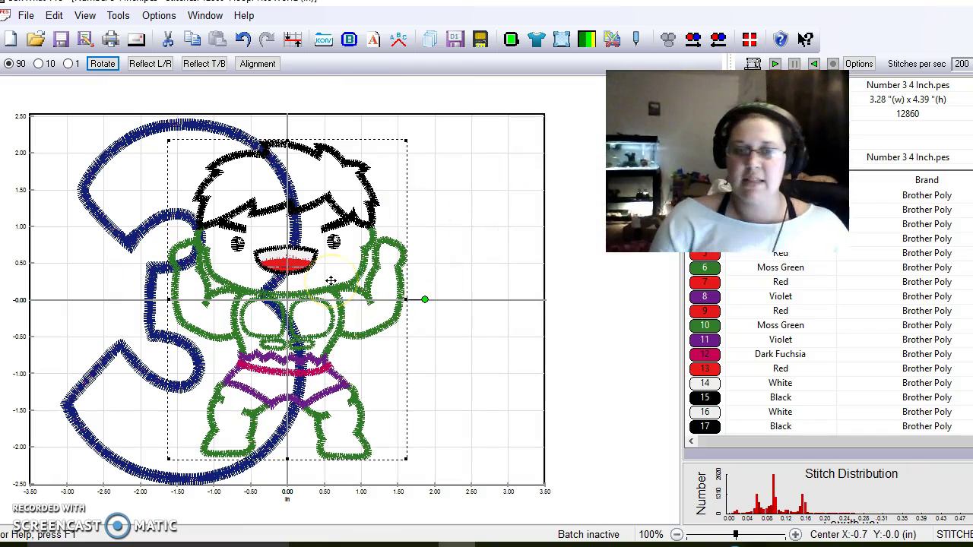
Step: Shift the Hulk right over the 3's edge and enlarge it to 115% (3.77 x 5.04 in)
drag(320, 280, 409, 282)
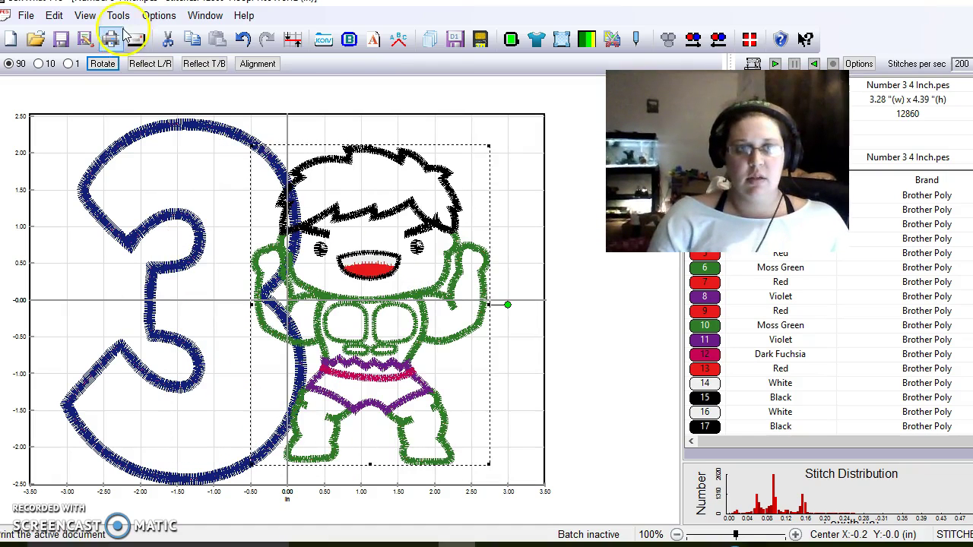
click(83, 15)
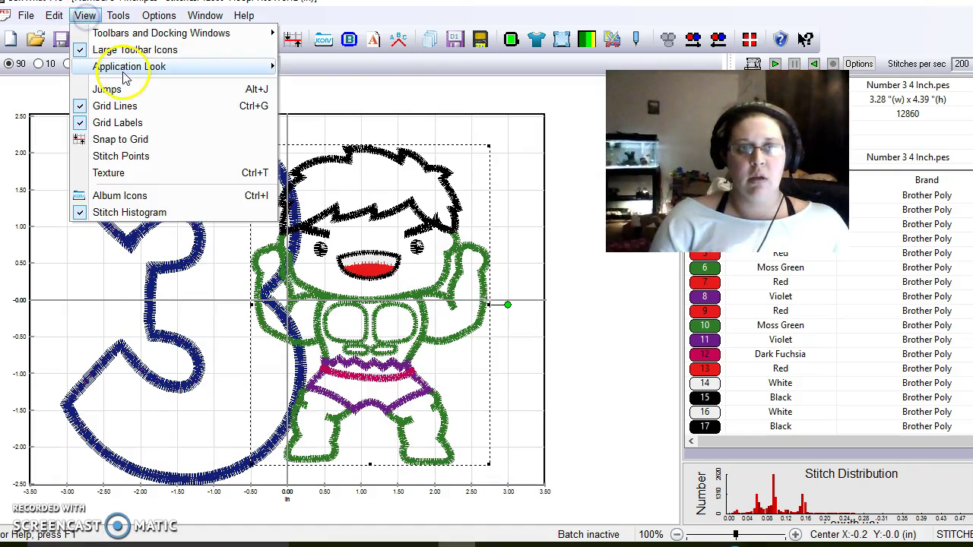
mouse_move(119, 15)
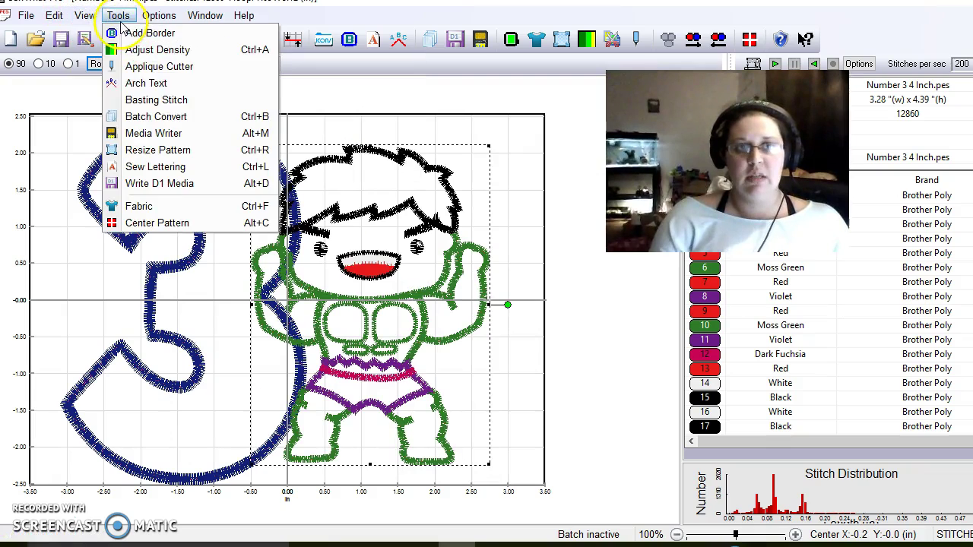
click(150, 149)
click(519, 222)
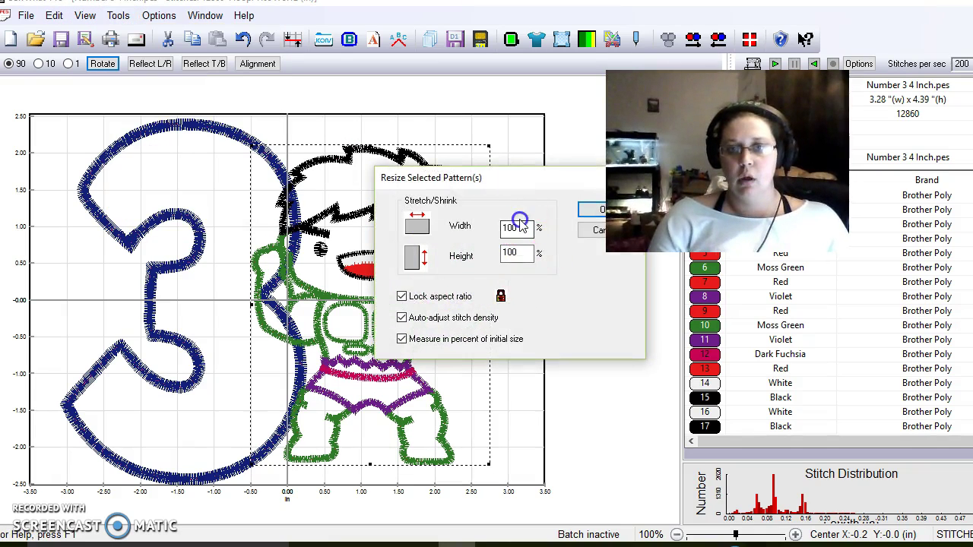
key(BackSpace)
key(BackSpace)
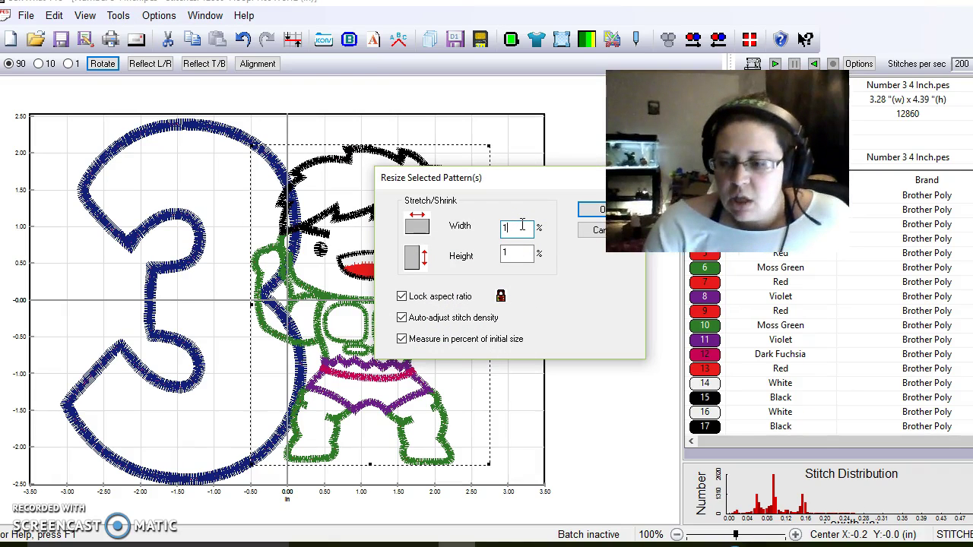
text(15)
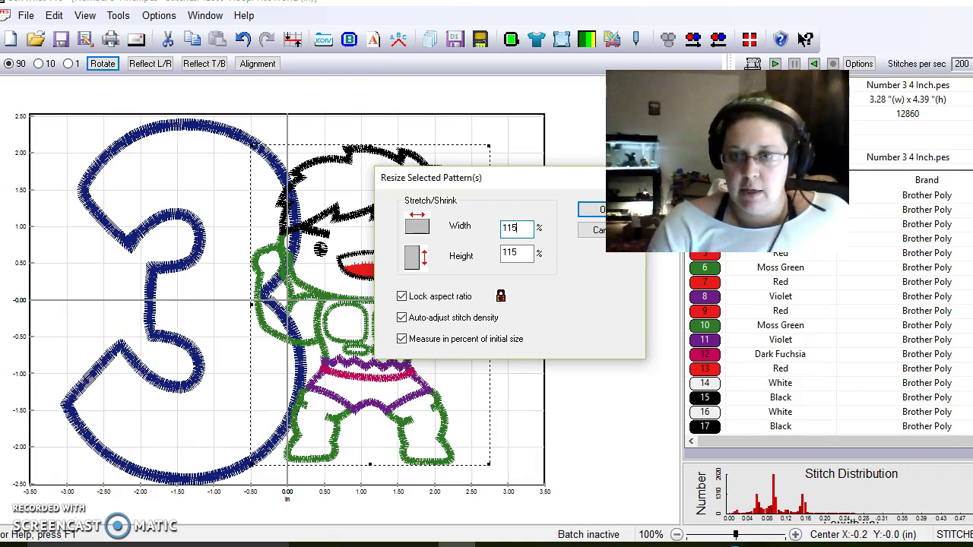
click(581, 211)
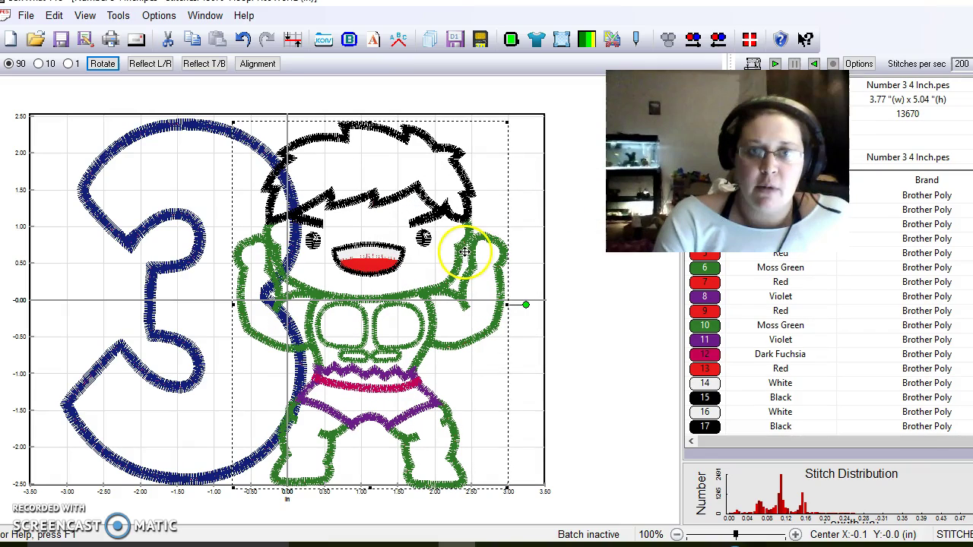
Step: Position the Hulk so it overlaps the 3's right edge, making the combined design 6.55 x 5.10 inches
drag(462, 257, 462, 251)
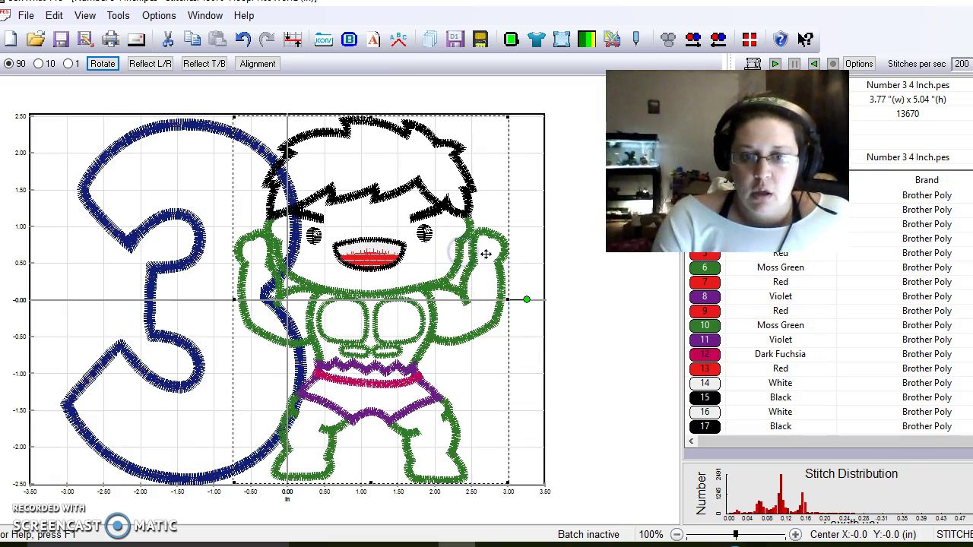
click(628, 352)
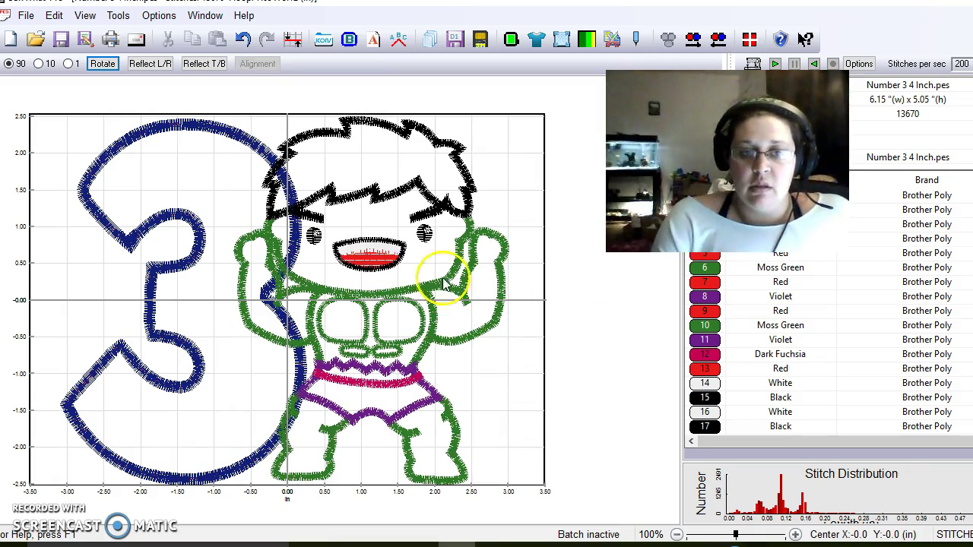
click(325, 228)
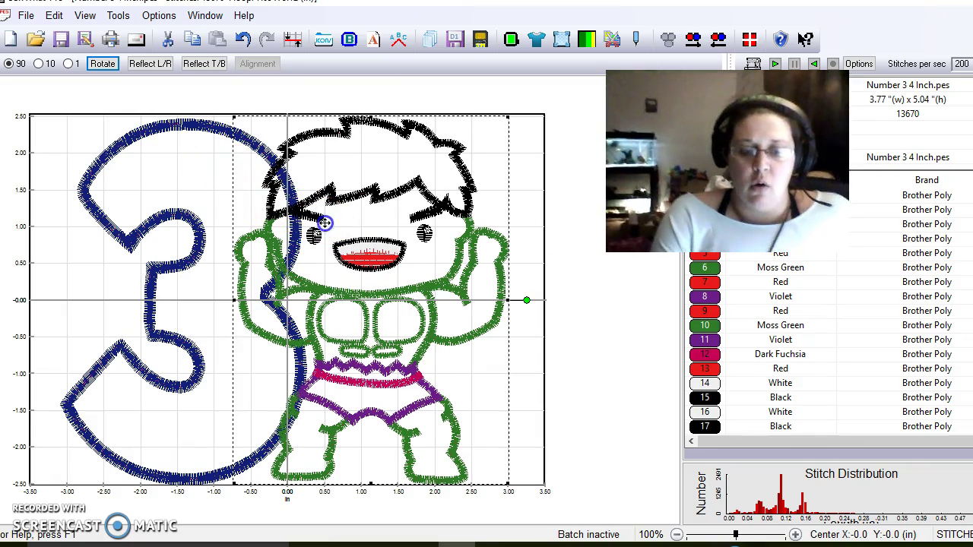
drag(445, 226, 504, 236)
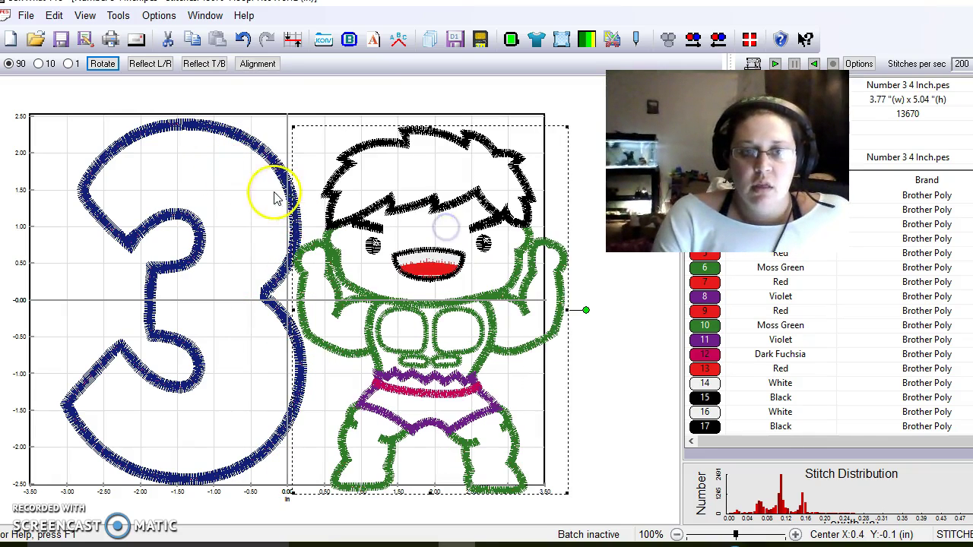
drag(489, 325, 437, 314)
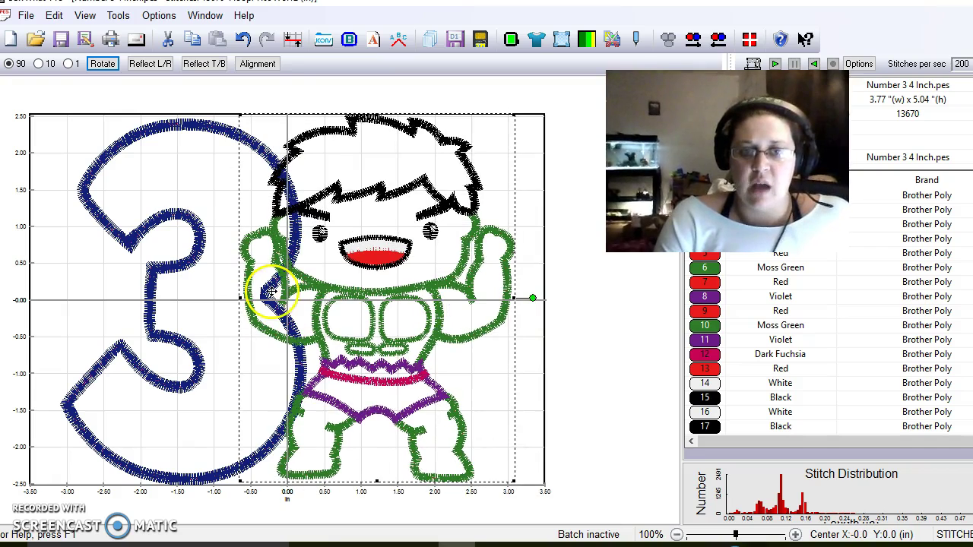
drag(410, 234, 433, 234)
click(153, 271)
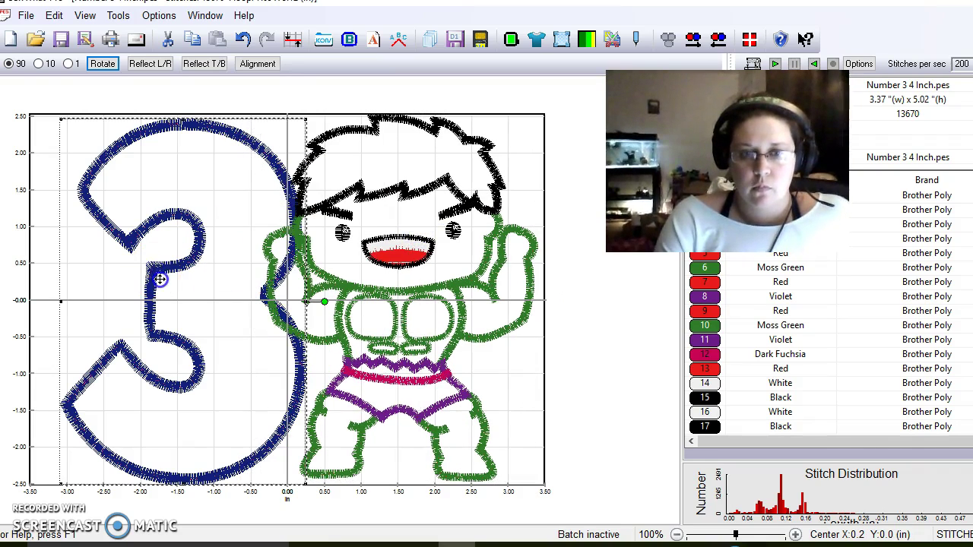
click(297, 285)
click(610, 335)
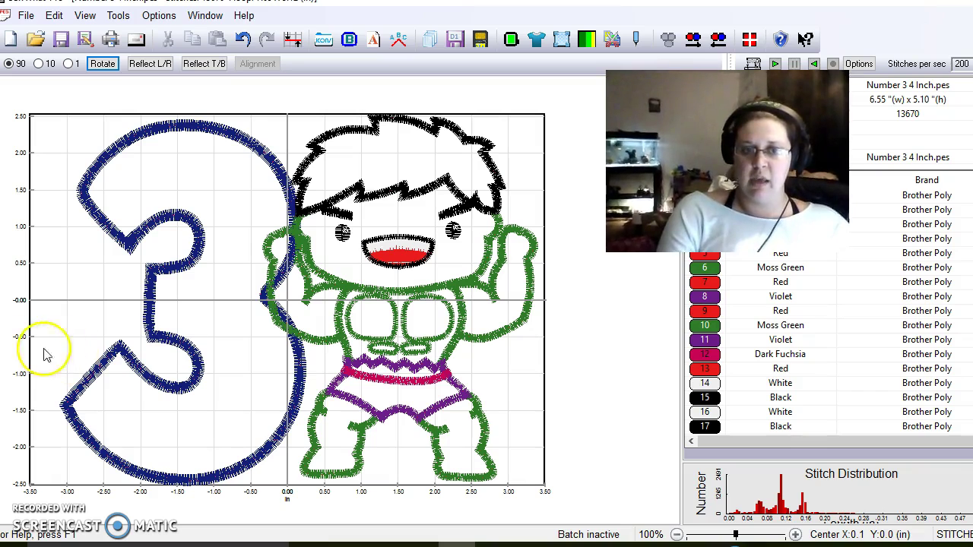
Step: Select both the number 3 and the Hulk and shift them slightly left
click(133, 352)
ctrl+click(447, 259)
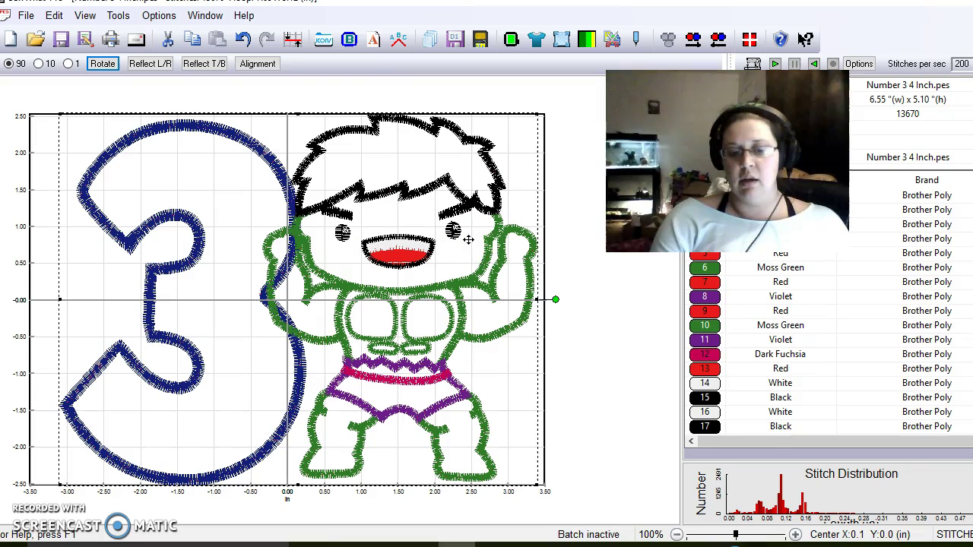
drag(370, 216, 360, 216)
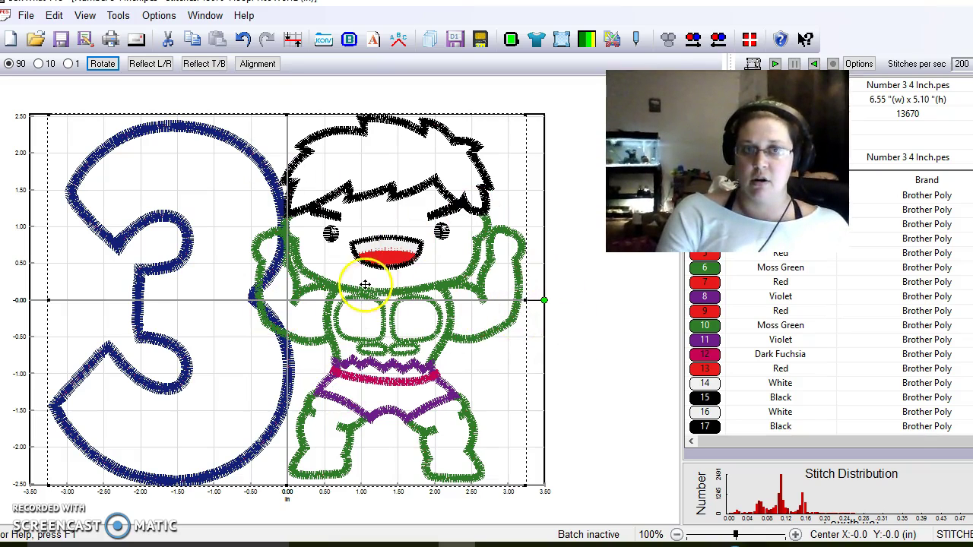
Step: Centre the combined 3 and Hulk design in the hoop at X 0.0, Y 0.0, then deselect
drag(369, 282, 386, 278)
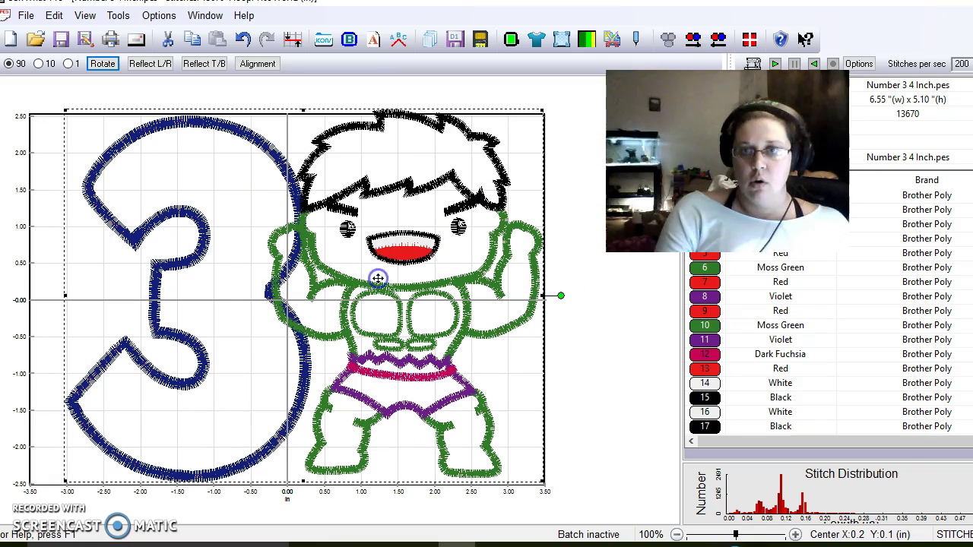
click(749, 39)
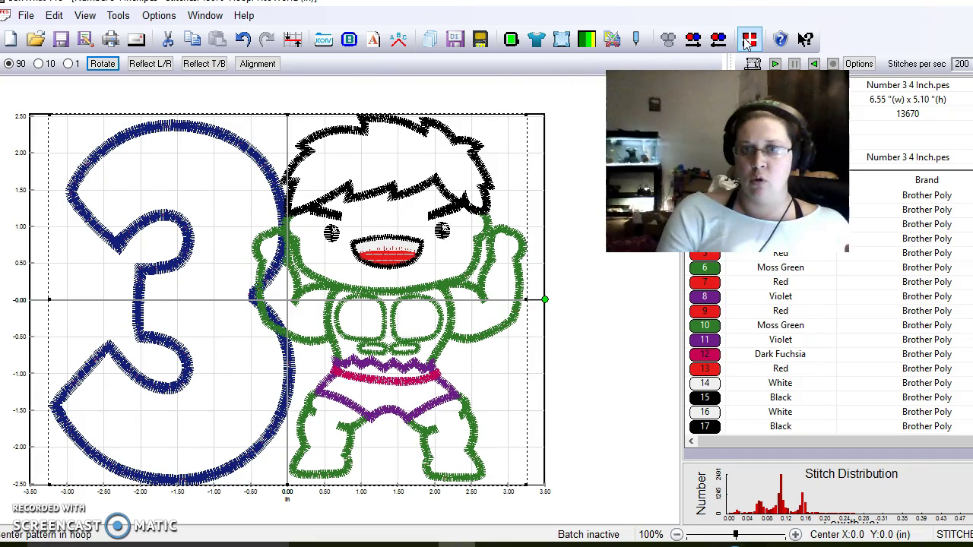
drag(384, 299, 378, 297)
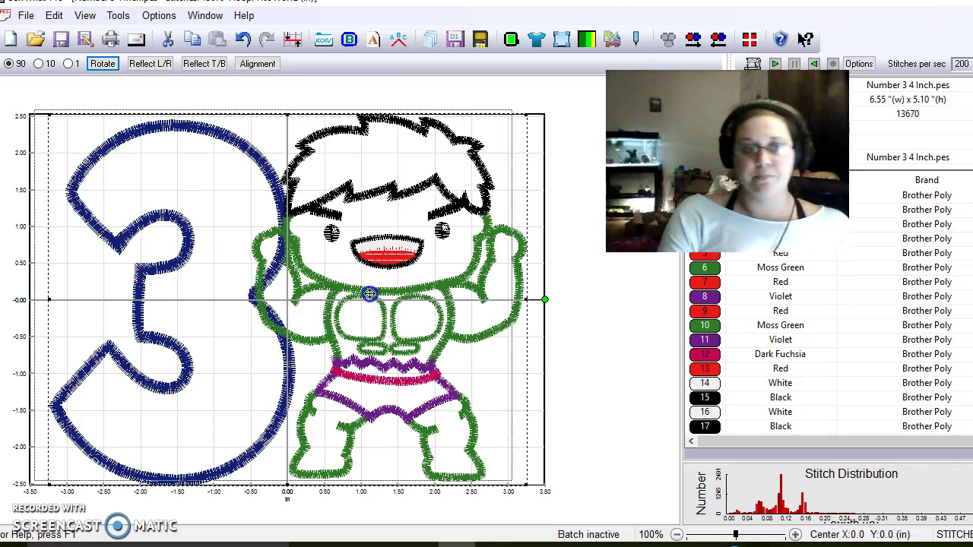
drag(454, 375, 440, 371)
click(335, 306)
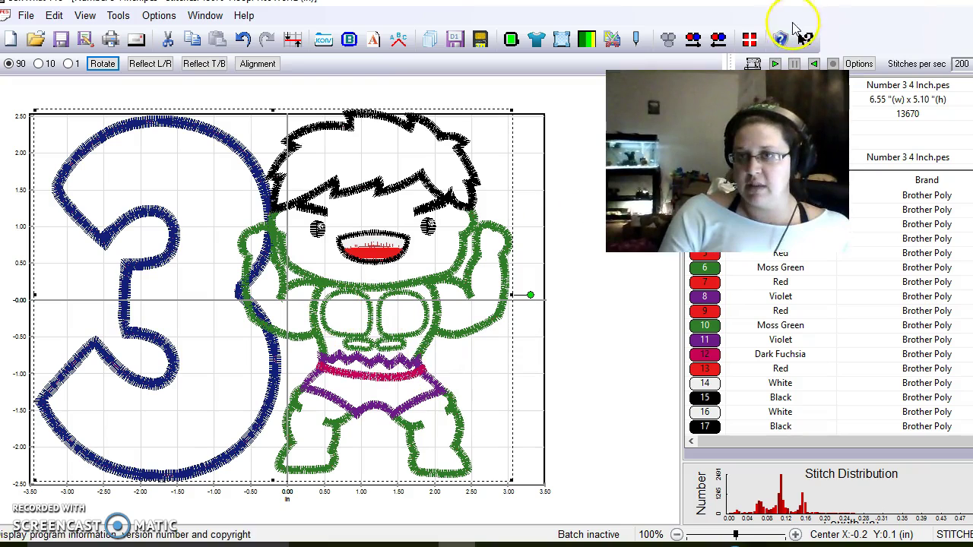
click(750, 39)
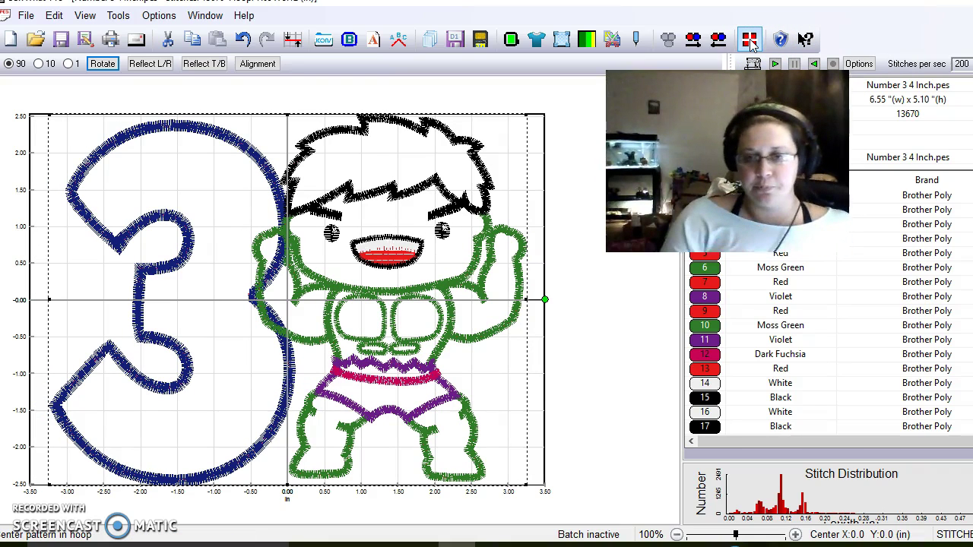
click(613, 373)
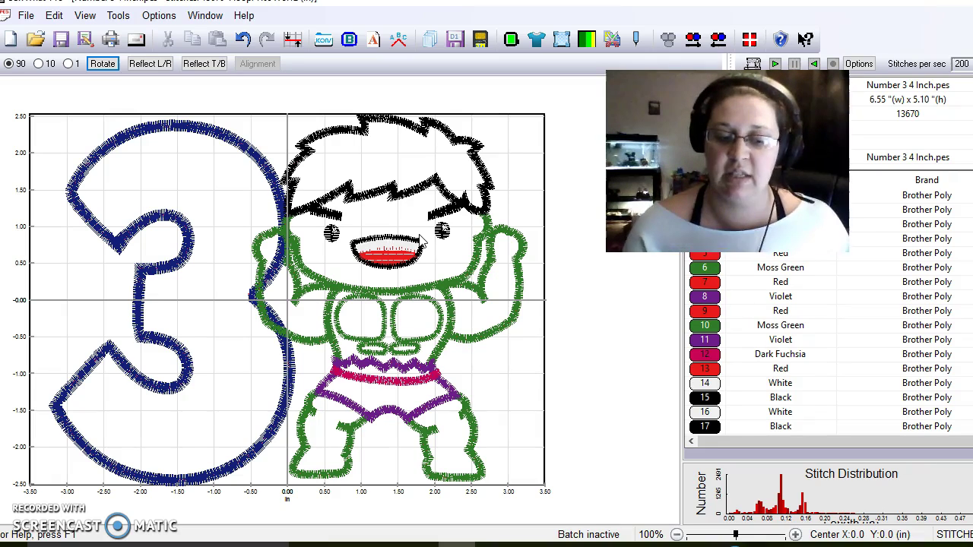
Step: Select the combined navy 3 and Hulk design, 6.55 x 5.10 inches with 13670 stitches
click(203, 223)
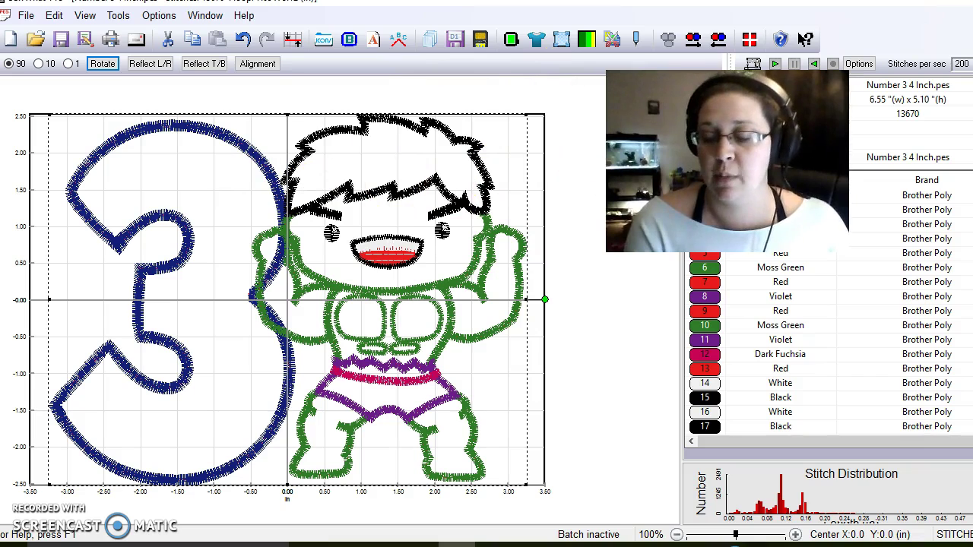
Step: Apply pull compensation 3 and density factor 1.06 to the whole design
click(588, 42)
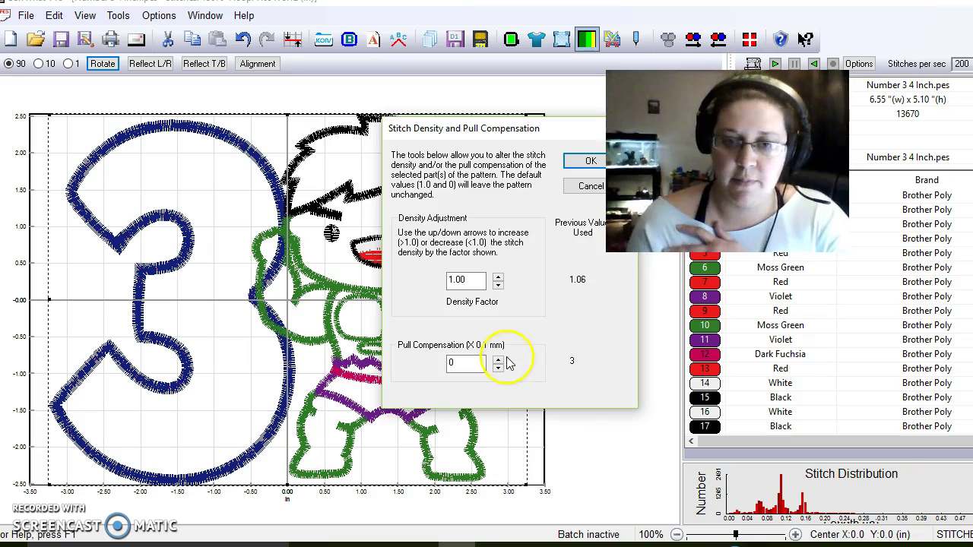
click(477, 365)
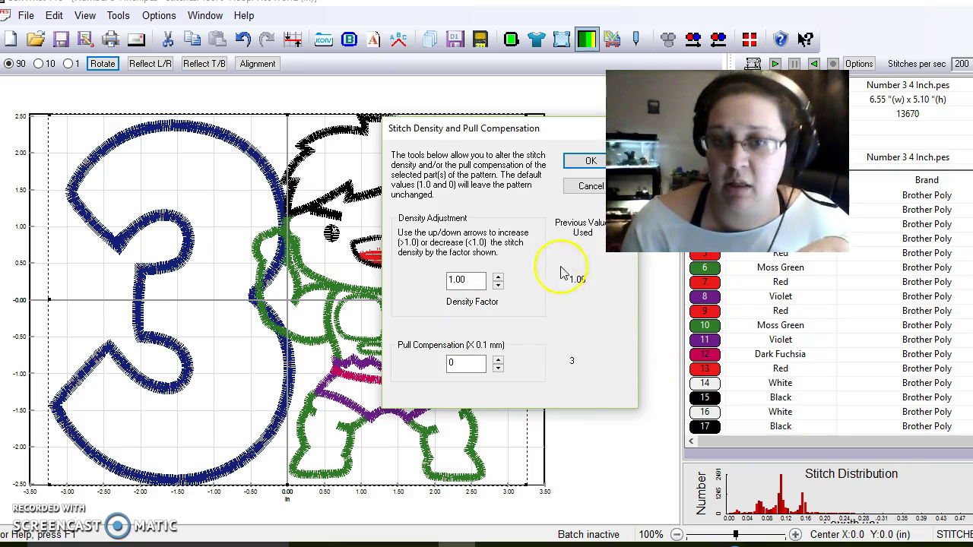
click(498, 359)
click(498, 359)
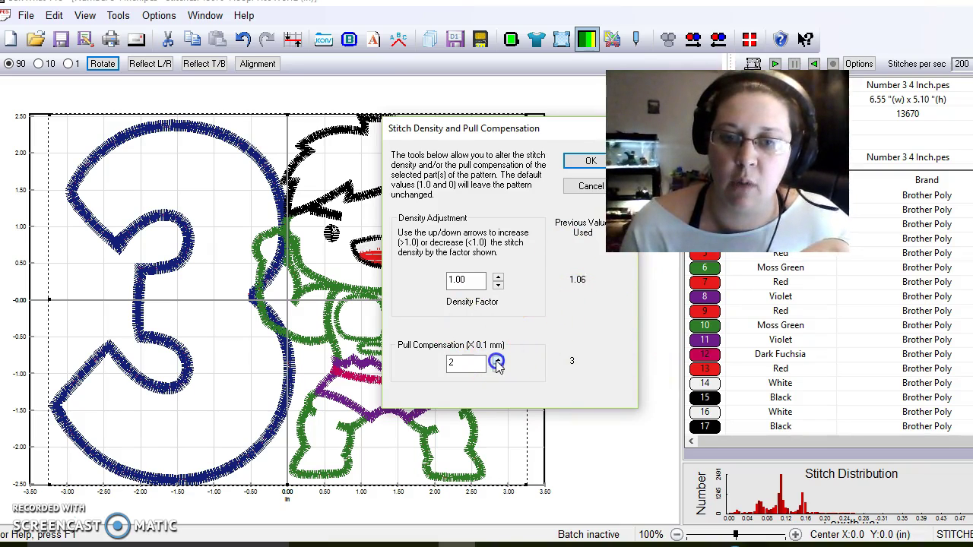
click(498, 359)
click(498, 279)
click(497, 279)
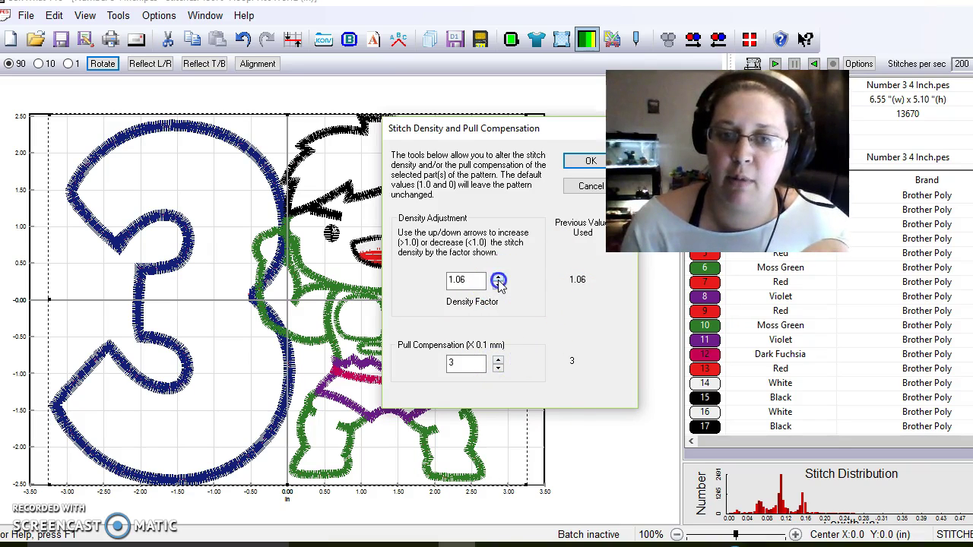
click(498, 279)
click(498, 279)
click(590, 162)
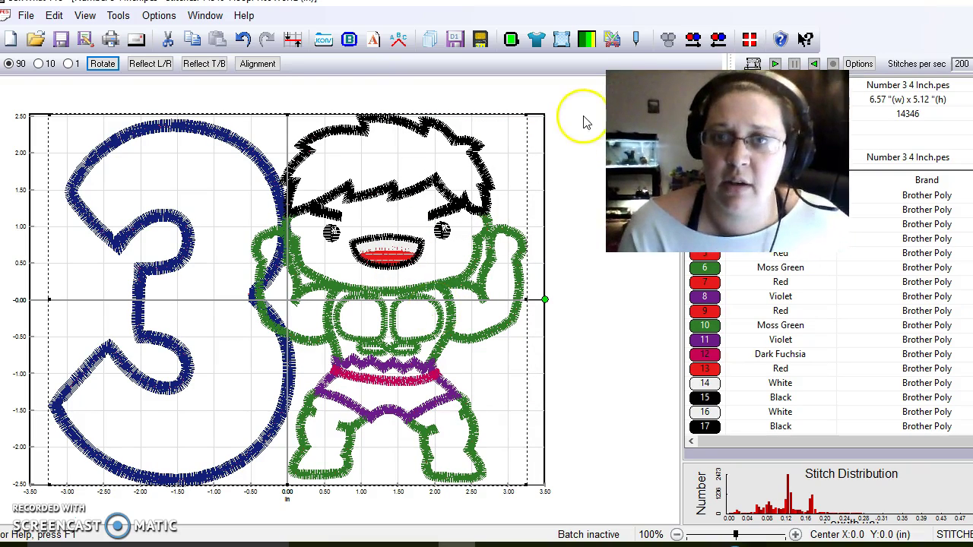
Step: Undo and redo the density change, then nudge the Hulk slightly right and down
click(53, 15)
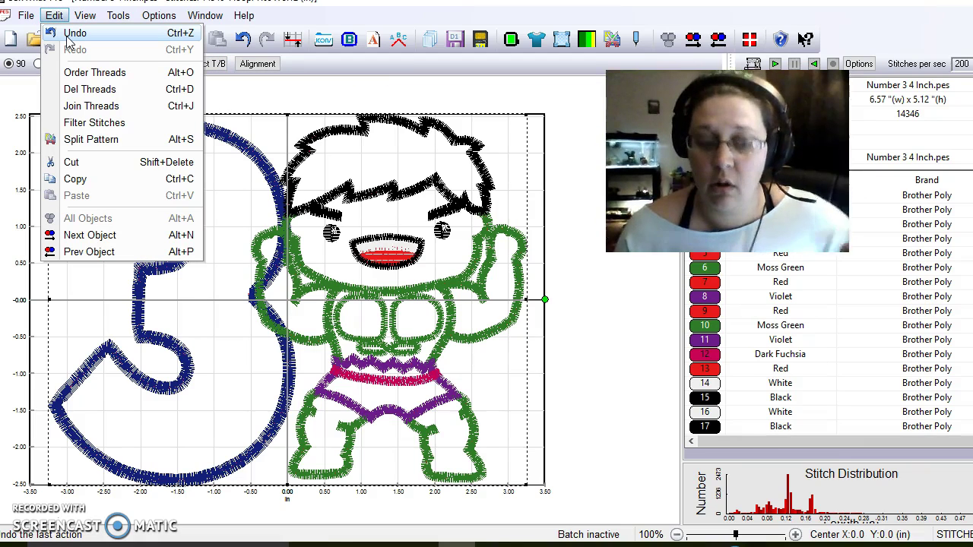
click(68, 34)
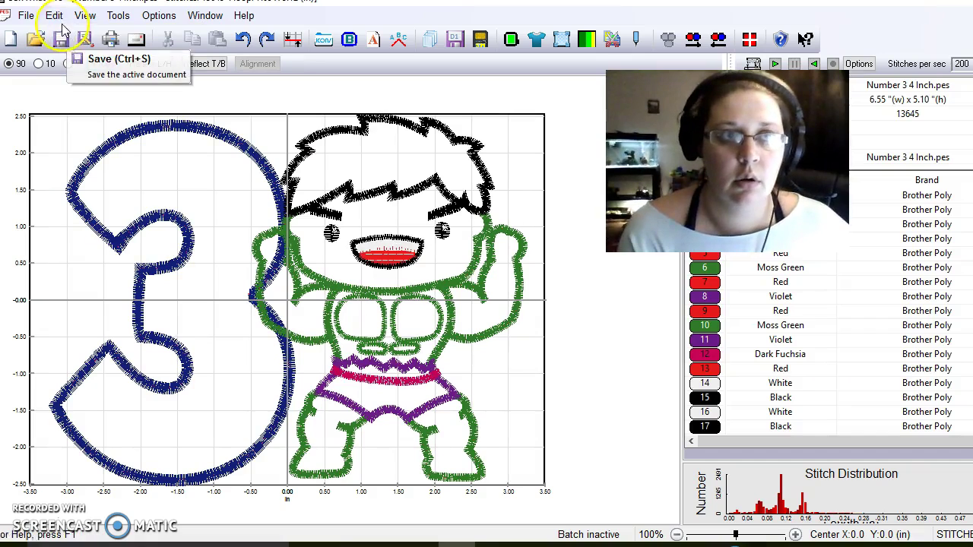
click(55, 16)
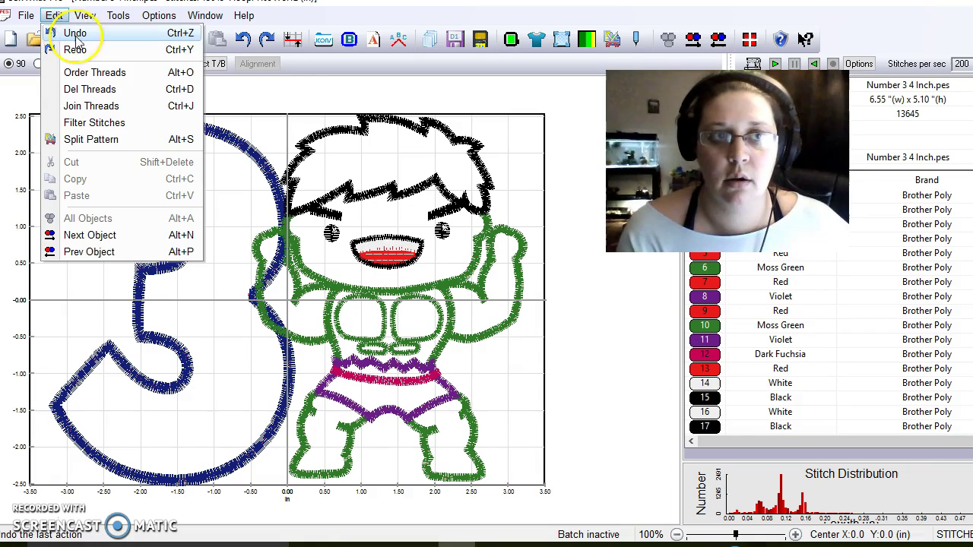
click(76, 50)
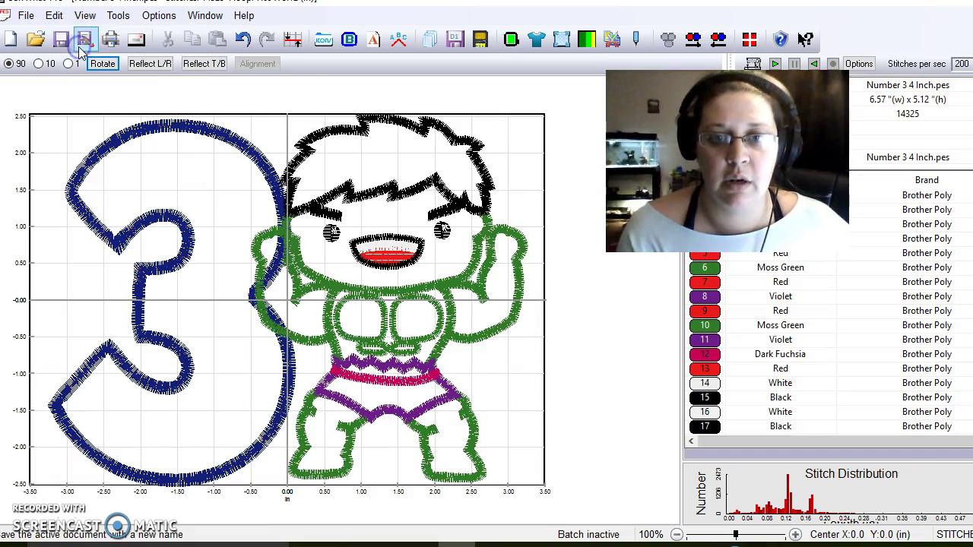
click(356, 188)
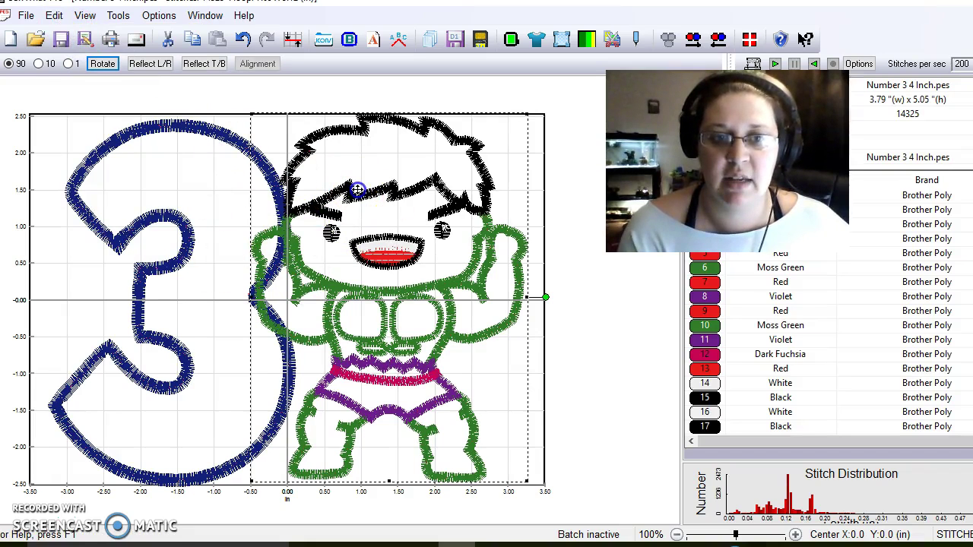
click(368, 196)
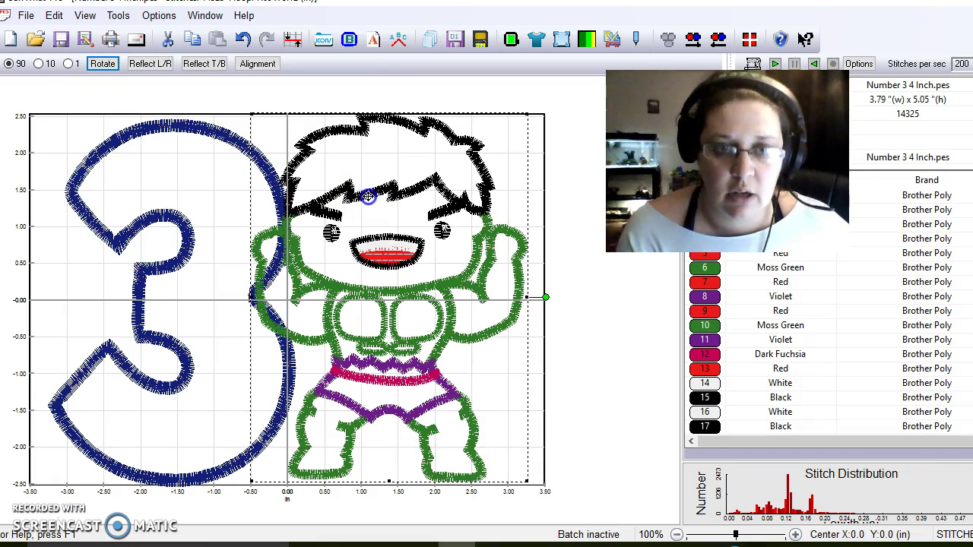
drag(367, 196, 370, 197)
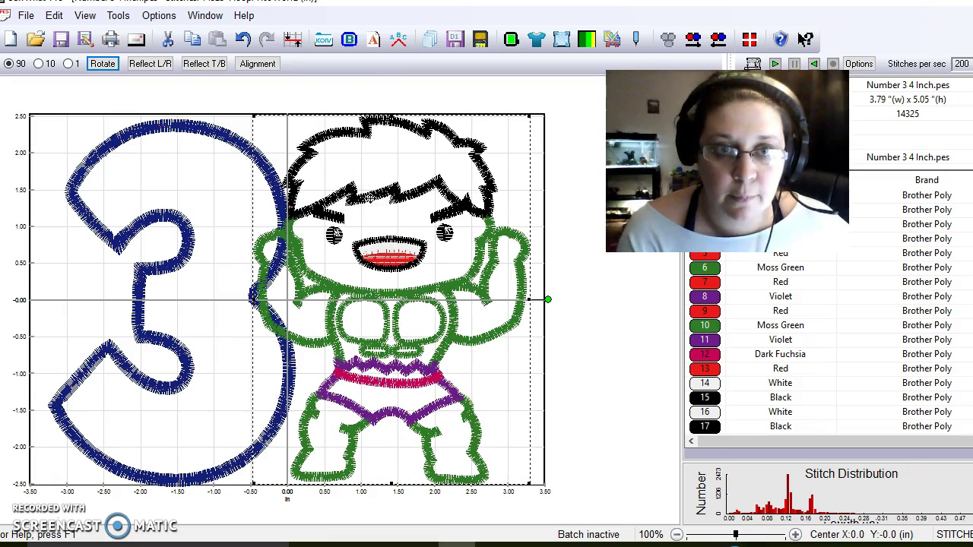
click(601, 326)
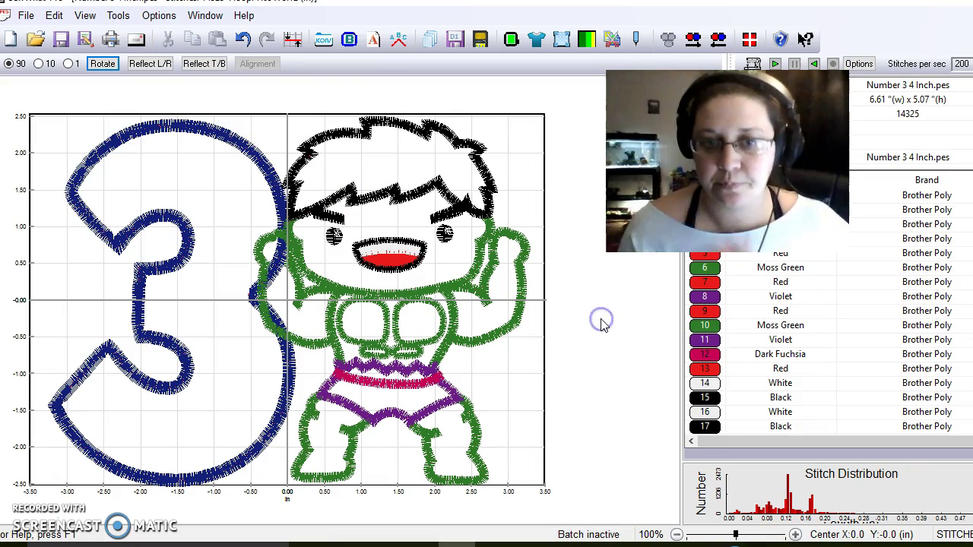